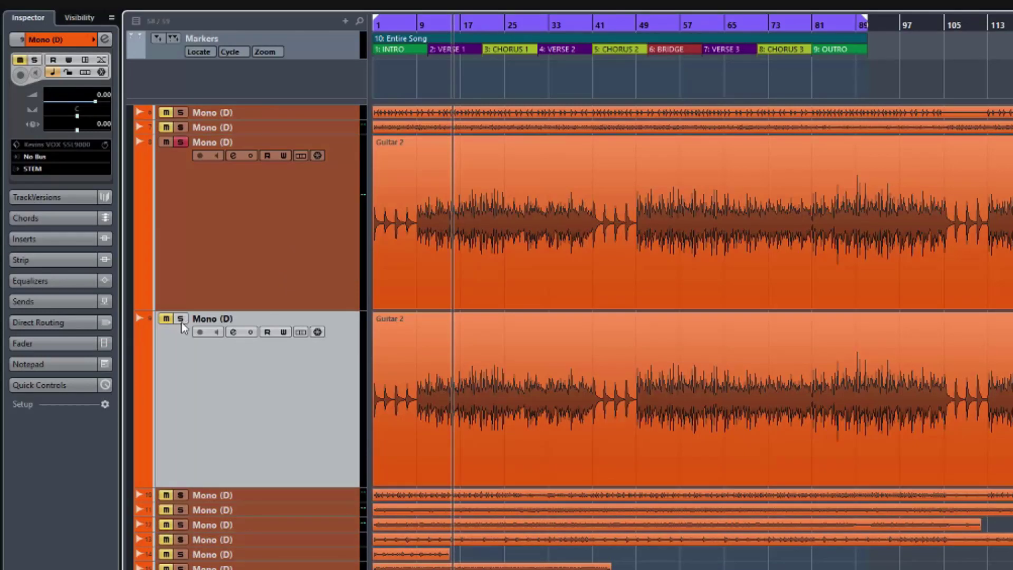
- Pan the upper Guitar 2 track hard left and its copy on track 9 hard right, and audition both soloed tracks
{"action": "left_click", "coordinate": [265, 224]}
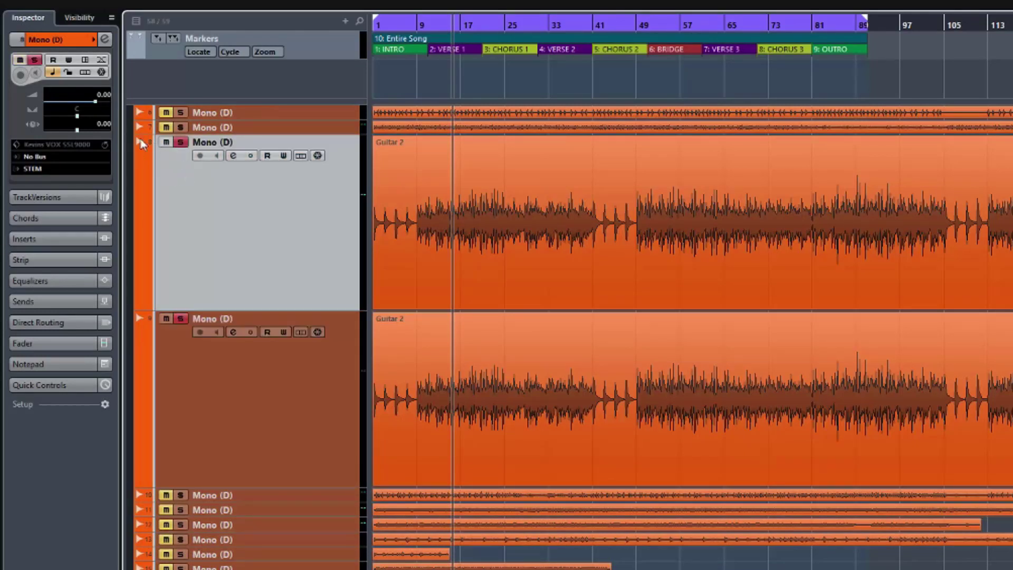
{"action": "left_click_drag", "start_coordinate": [77, 115], "coordinate": [37, 123]}
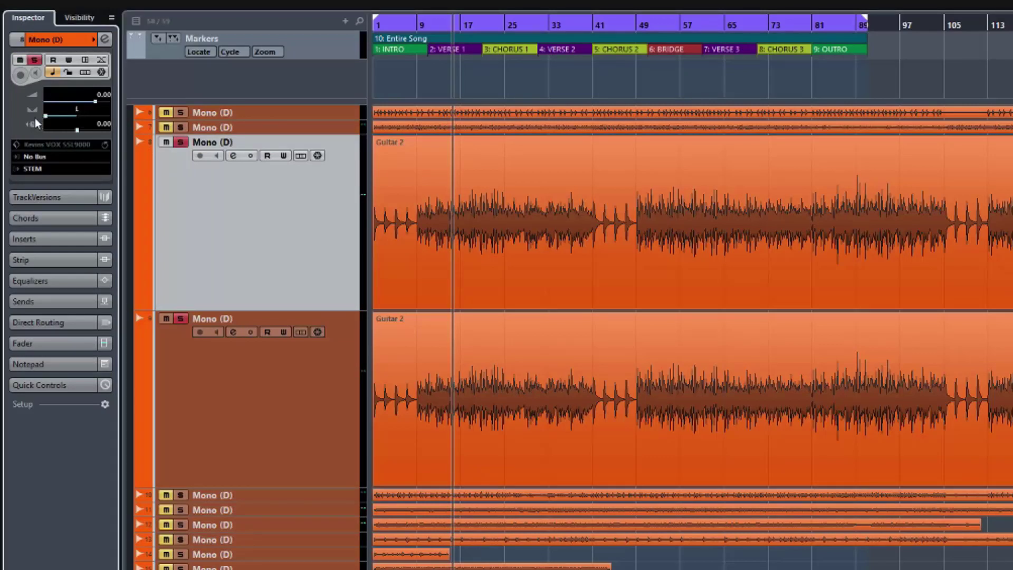
{"action": "left_click", "coordinate": [237, 448]}
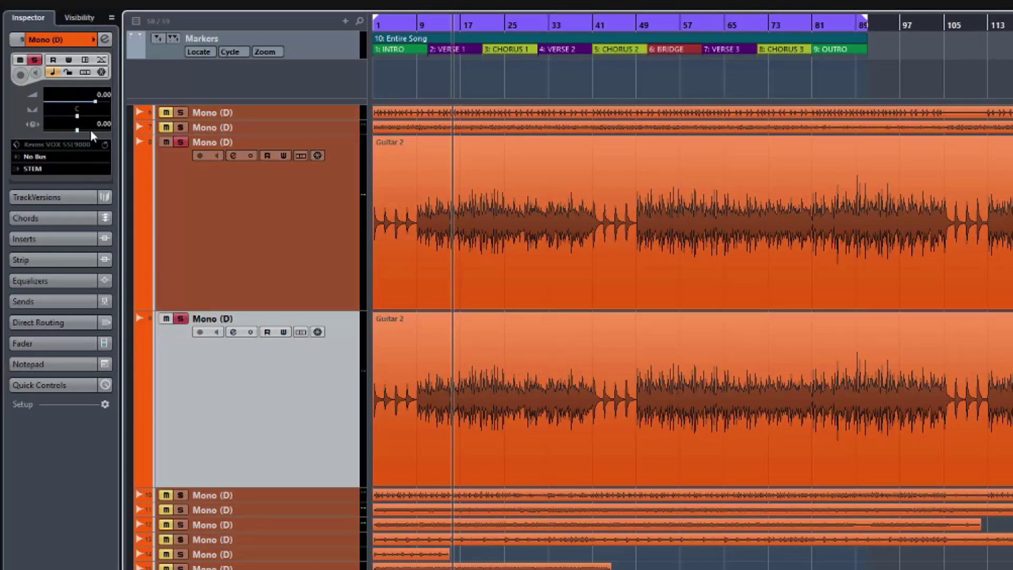
{"action": "left_click_drag", "start_coordinate": [77, 117], "coordinate": [132, 119]}
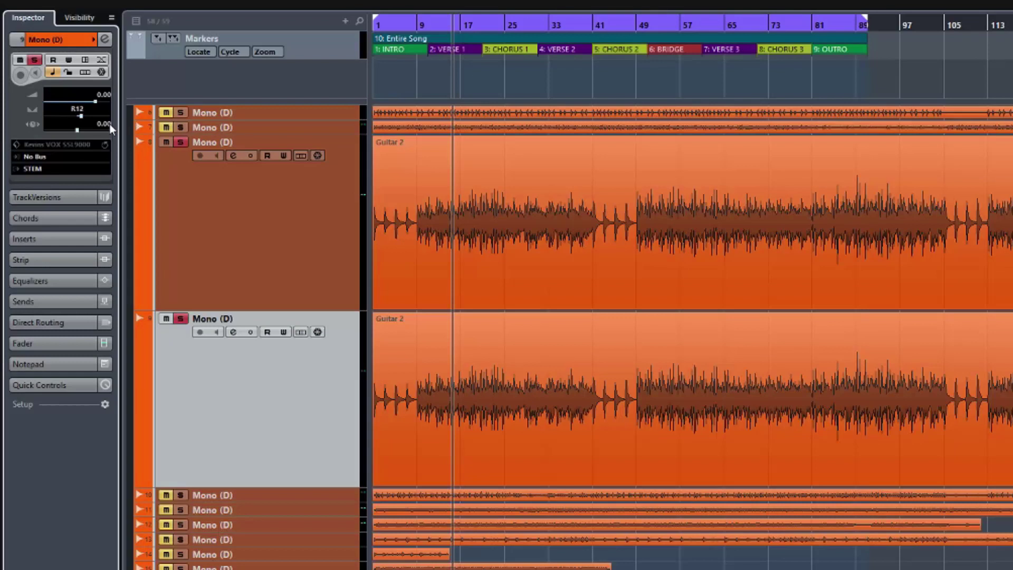
{"action": "left_click_drag", "start_coordinate": [196, 141], "coordinate": [277, 126]}
{"action": "key", "text": "space"}
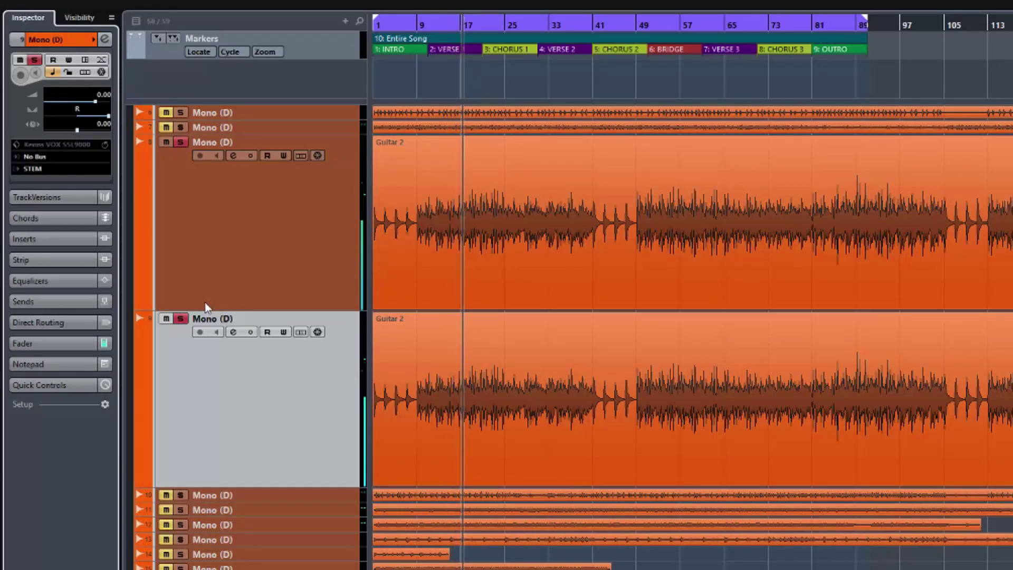
{"action": "key", "text": "space"}
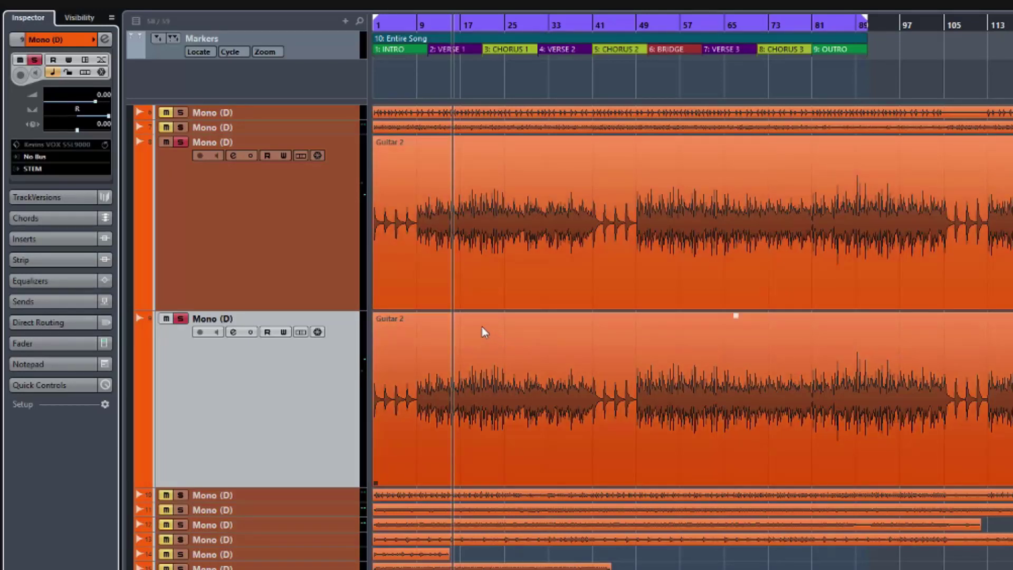
- Shift the Guitar 2 event on track 9 slightly later so that it starts at 1.1.1.4
{"action": "scroll", "coordinate": [482, 388], "scroll_direction": "up", "scroll_amount": 3}
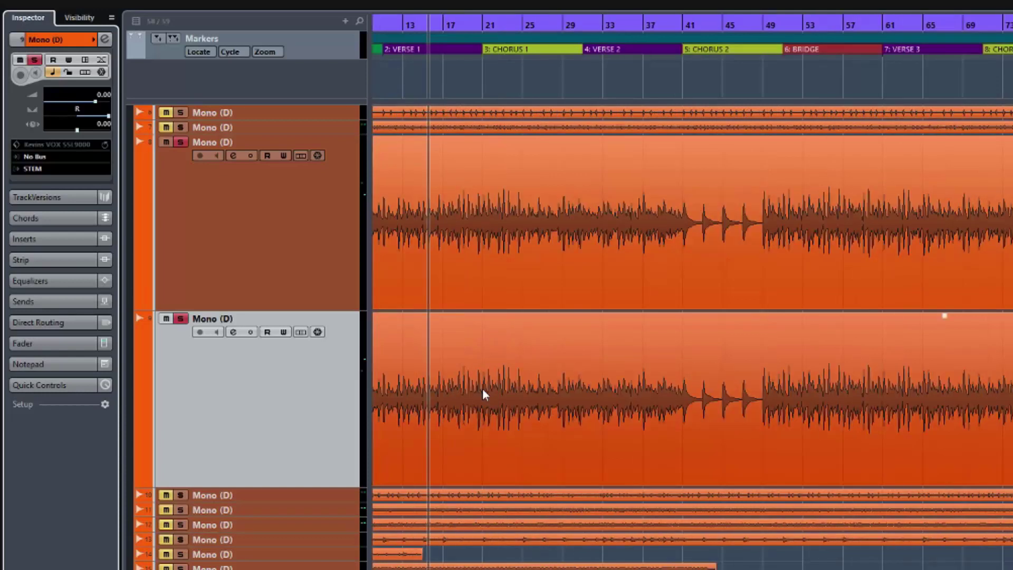
{"action": "scroll", "coordinate": [482, 389], "scroll_direction": "up", "scroll_amount": 2}
{"action": "scroll", "coordinate": [482, 388], "scroll_direction": "up", "scroll_amount": 6}
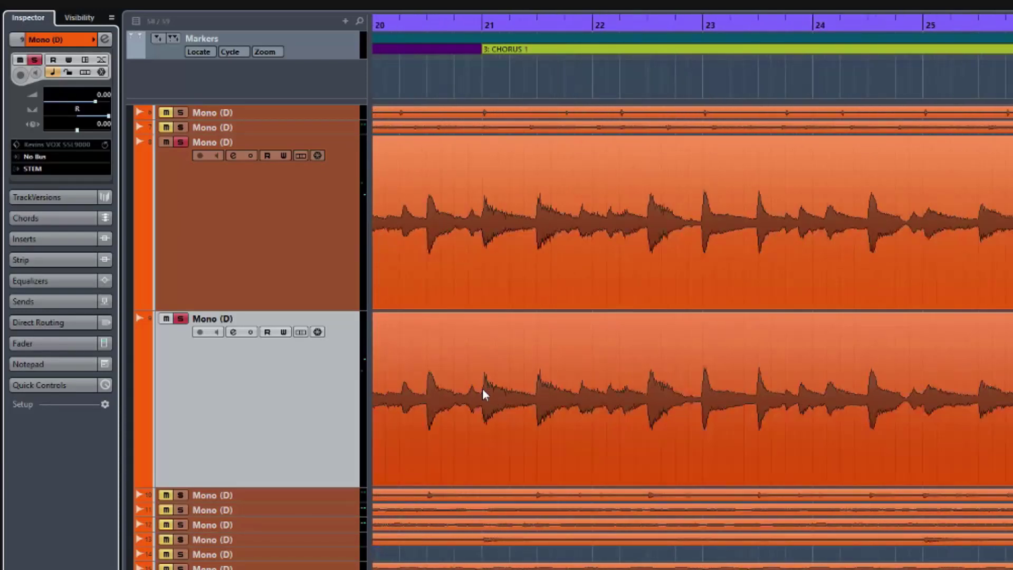
{"action": "scroll", "coordinate": [483, 389], "scroll_direction": "up", "scroll_amount": 2}
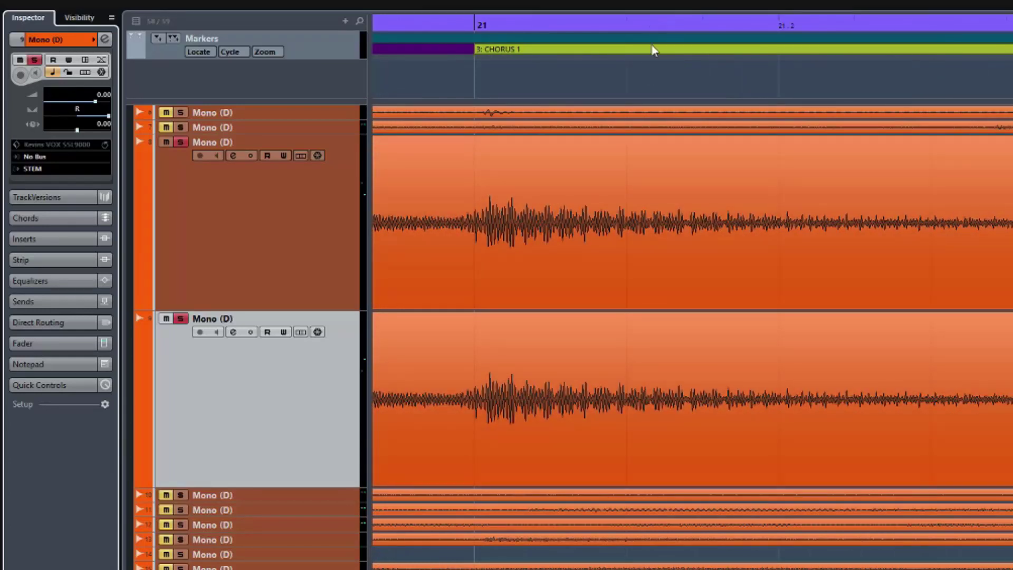
{"action": "scroll", "coordinate": [653, 354], "scroll_direction": "up", "scroll_amount": 3}
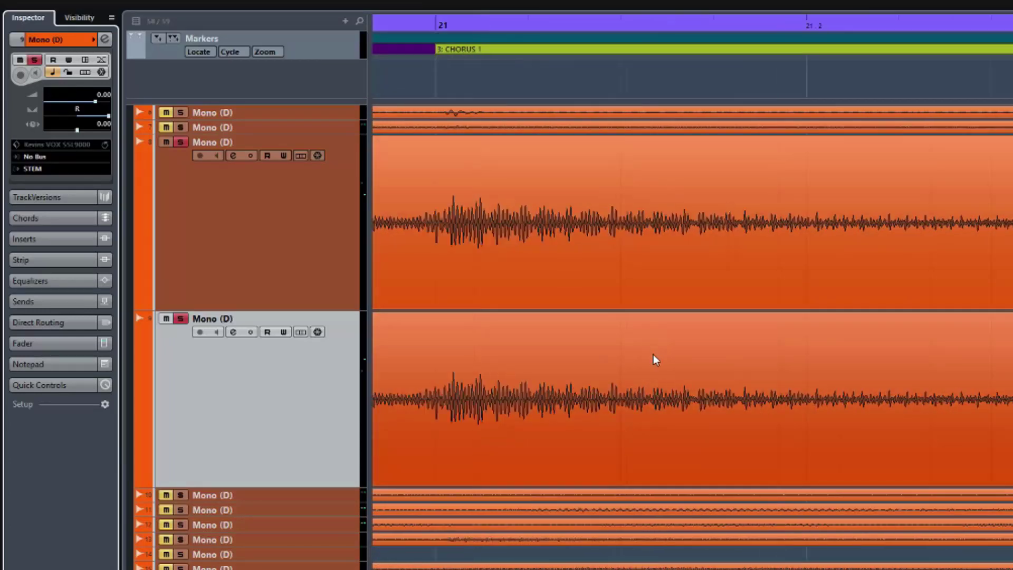
{"action": "scroll", "coordinate": [653, 354], "scroll_direction": "up", "scroll_amount": 4}
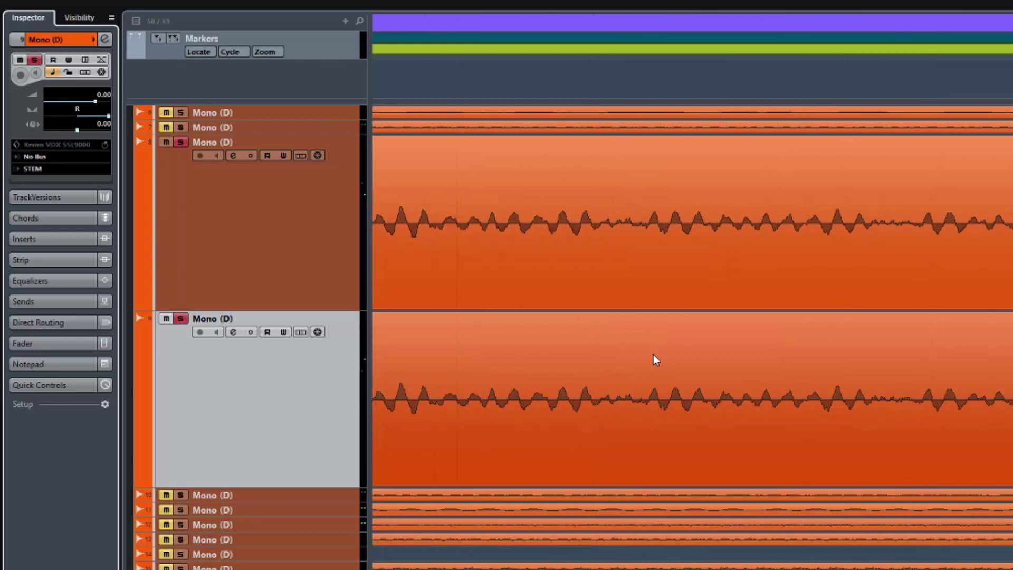
{"action": "scroll", "coordinate": [571, 407], "scroll_direction": "down", "scroll_amount": 4}
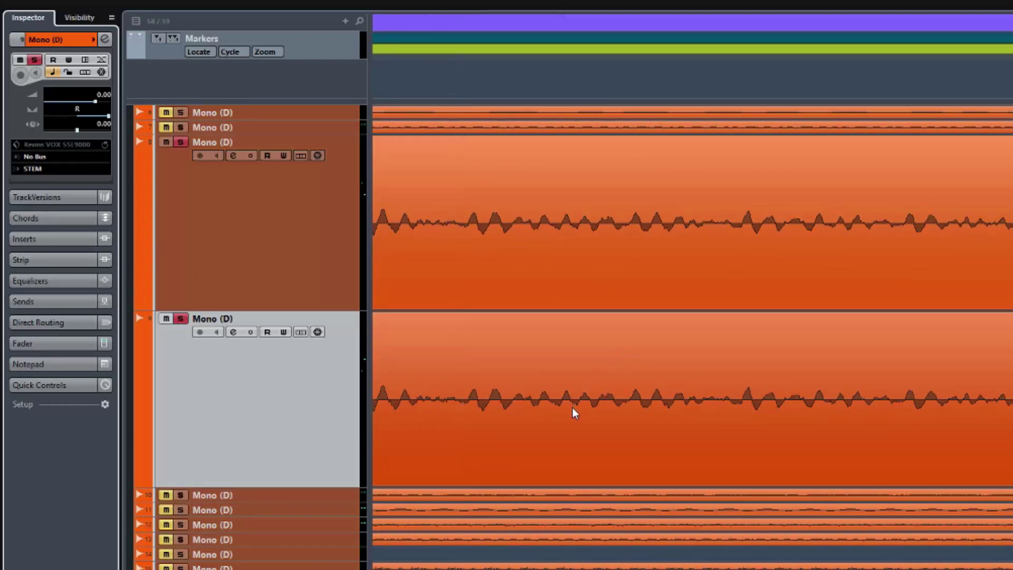
{"action": "scroll", "coordinate": [551, 383], "scroll_direction": "right", "scroll_amount": 8}
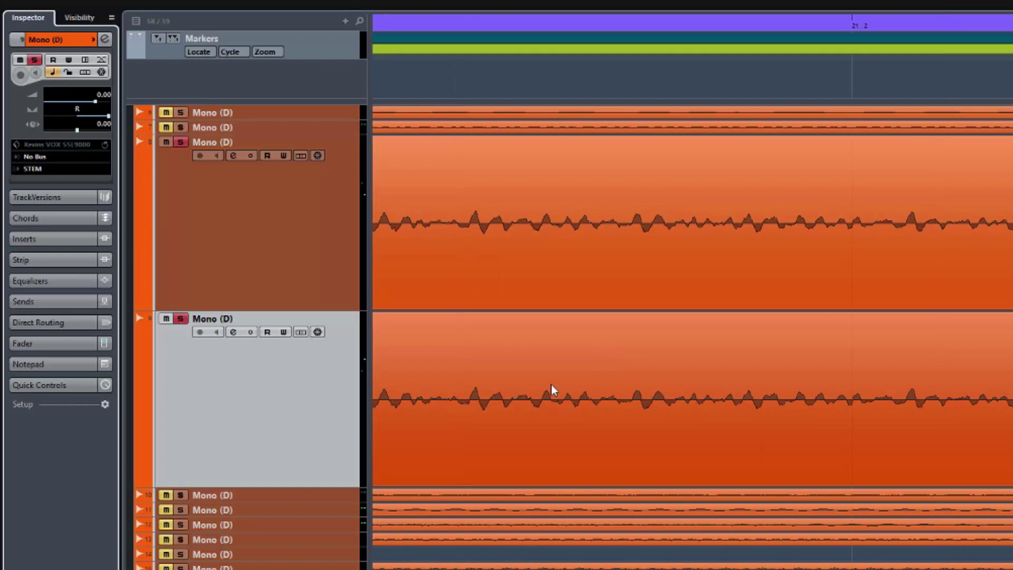
{"action": "scroll", "coordinate": [551, 383], "scroll_direction": "down", "scroll_amount": 3}
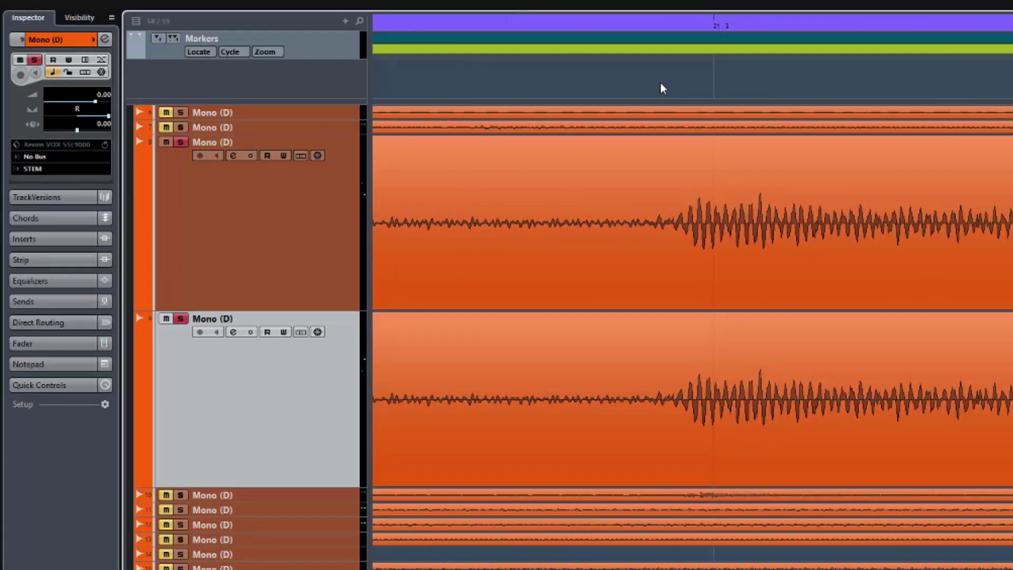
{"action": "scroll", "coordinate": [689, 420], "scroll_direction": "up", "scroll_amount": 2}
{"action": "scroll", "coordinate": [688, 420], "scroll_direction": "up", "scroll_amount": 1}
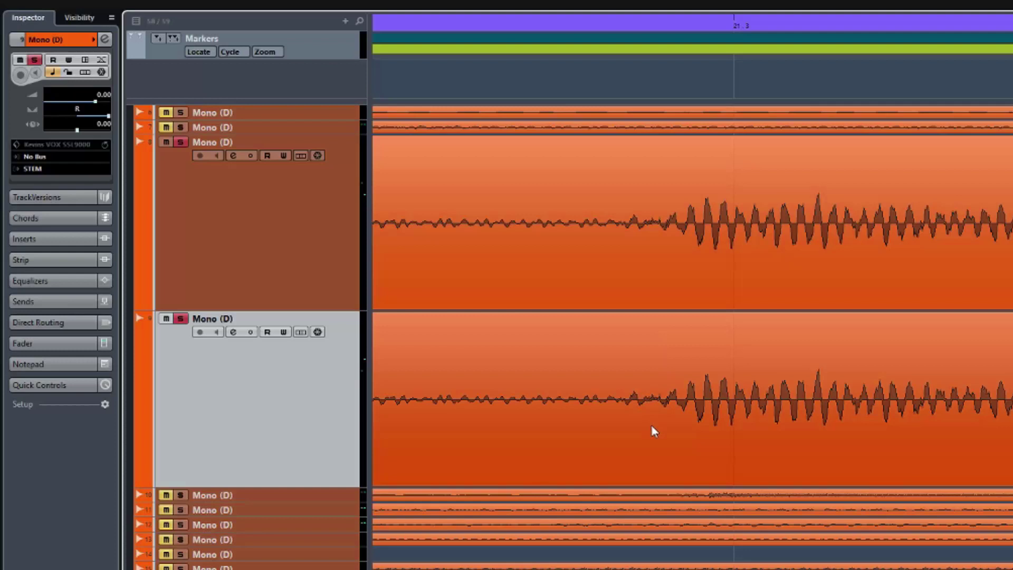
{"action": "left_click", "coordinate": [652, 426]}
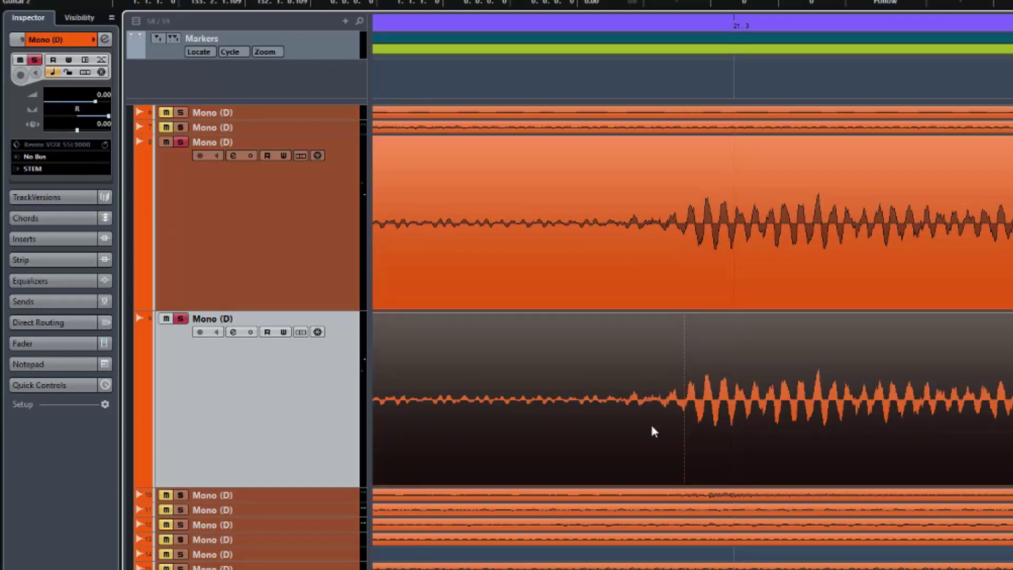
{"action": "left_click_drag", "start_coordinate": [652, 429], "coordinate": [664, 423]}
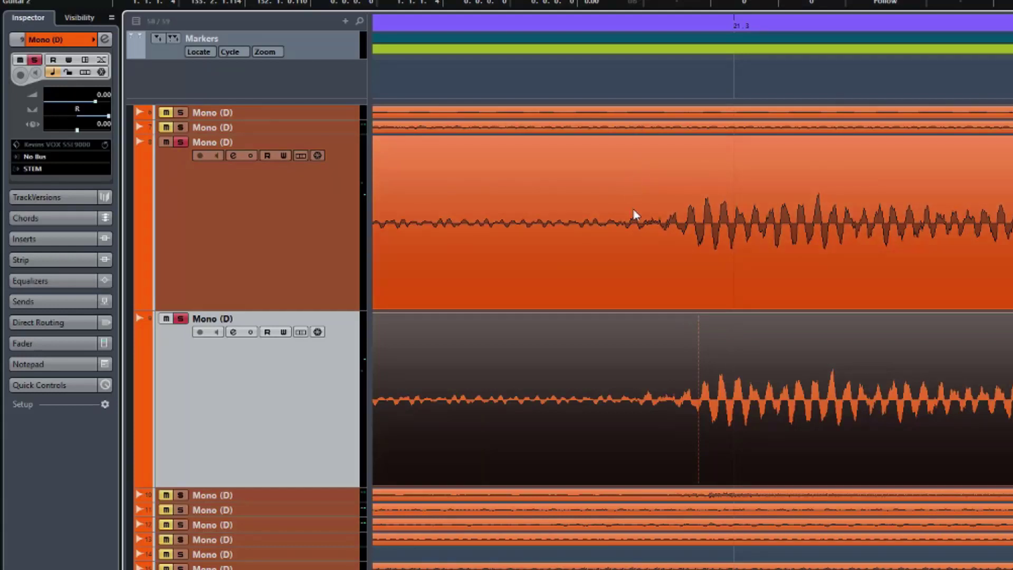
- Play back the two soloed guitar tracks to hear the effect of the small delay between them
{"action": "key", "text": "space"}
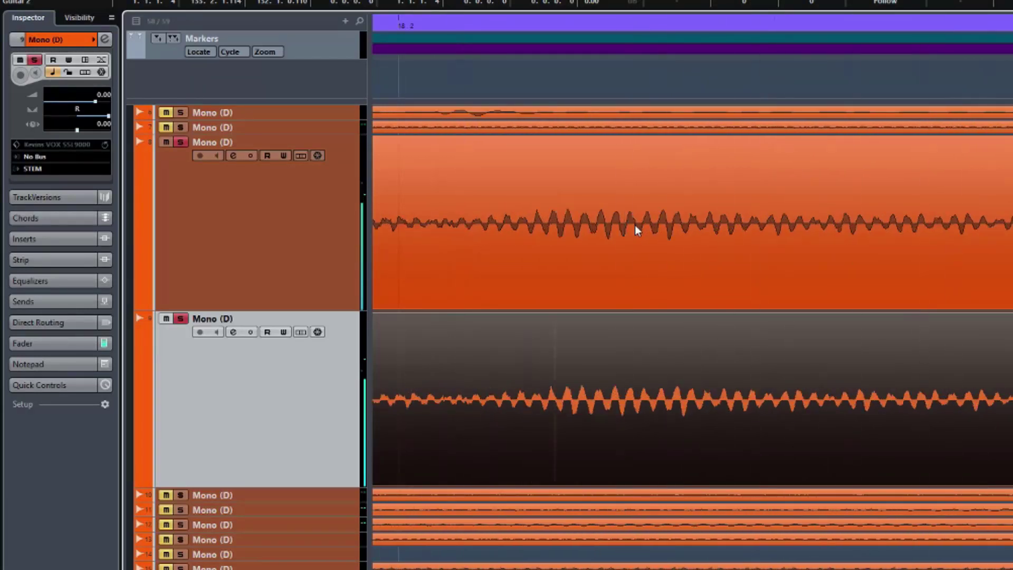
{"action": "scroll", "coordinate": [638, 221], "scroll_direction": "down", "scroll_amount": 10}
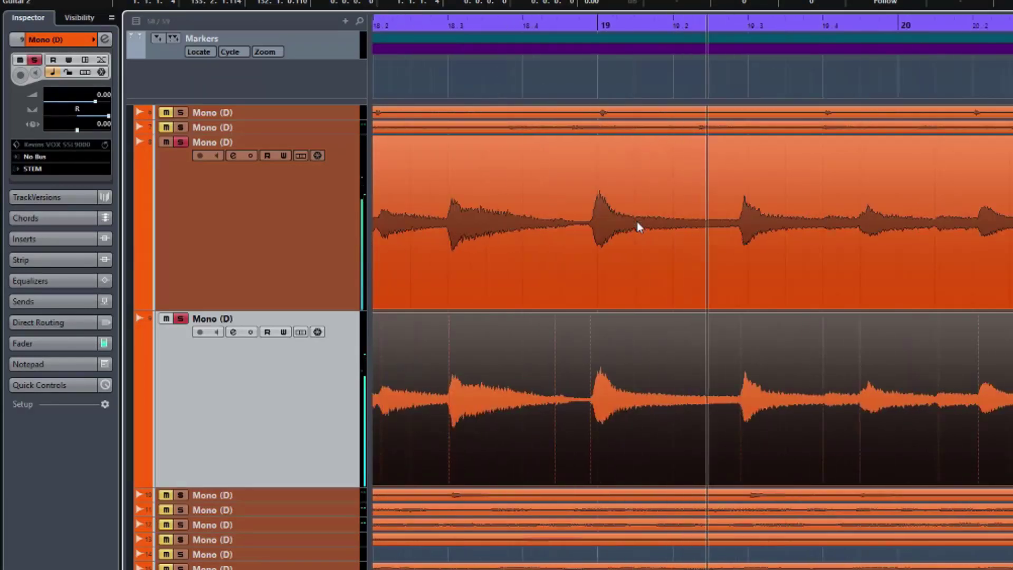
{"action": "scroll", "coordinate": [638, 223], "scroll_direction": "down", "scroll_amount": 8}
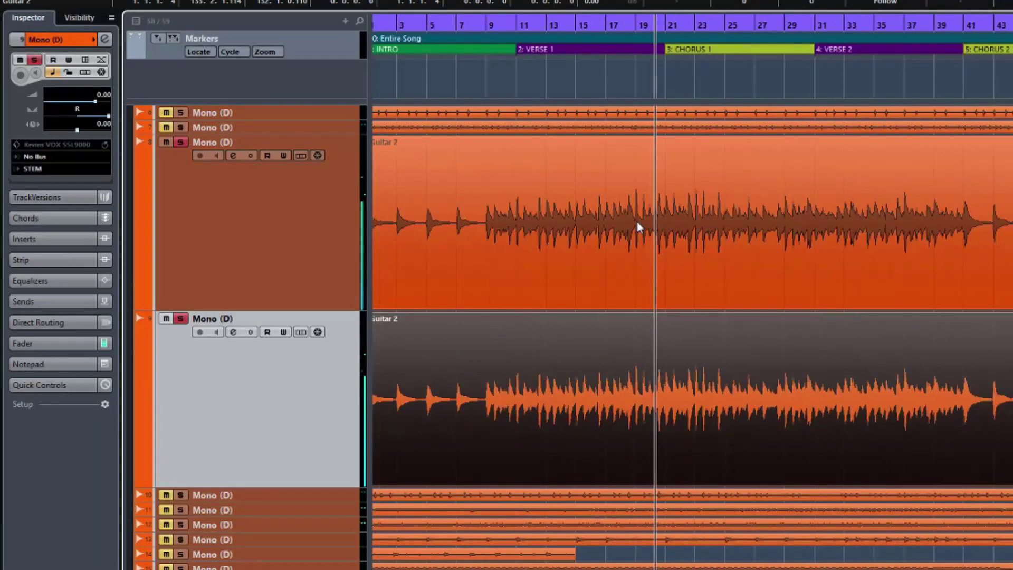
{"action": "key", "text": "space"}
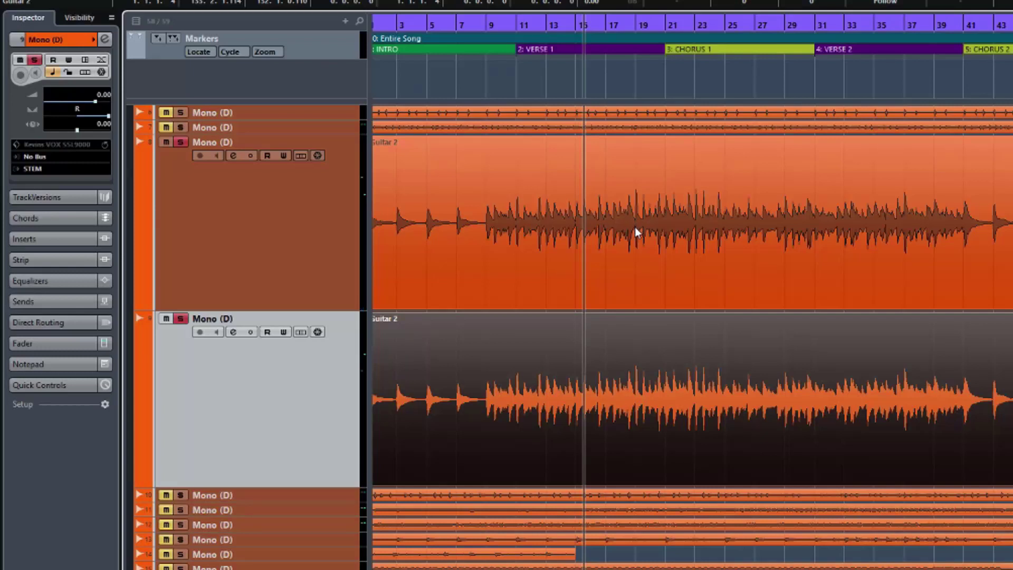
{"action": "key", "text": "space"}
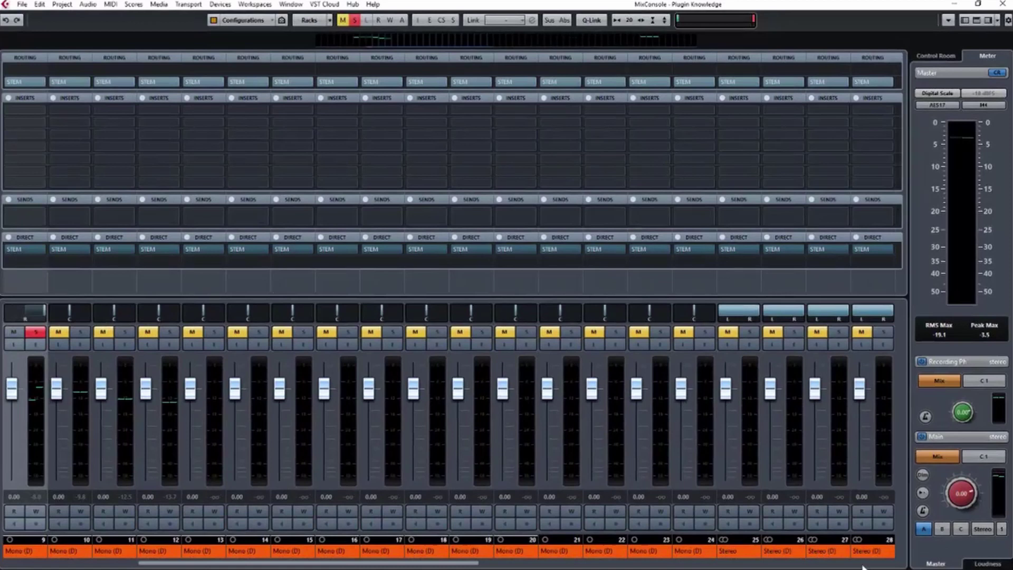
- Audition the guitars in stereo, then set the Control Room's Main downmix to Mono and listen again for comparison
{"action": "left_click", "coordinate": [867, 563]}
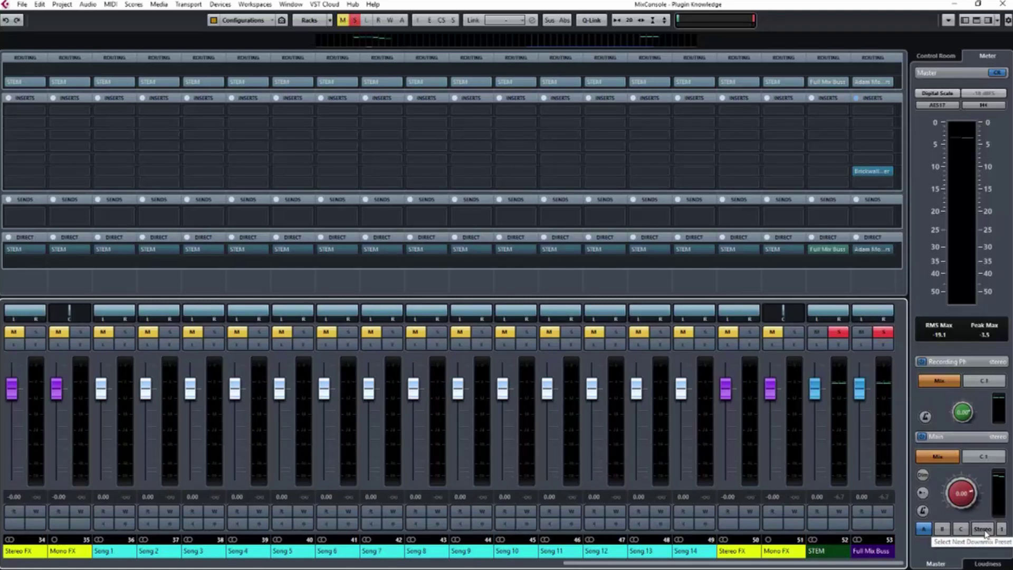
{"action": "key", "text": "space"}
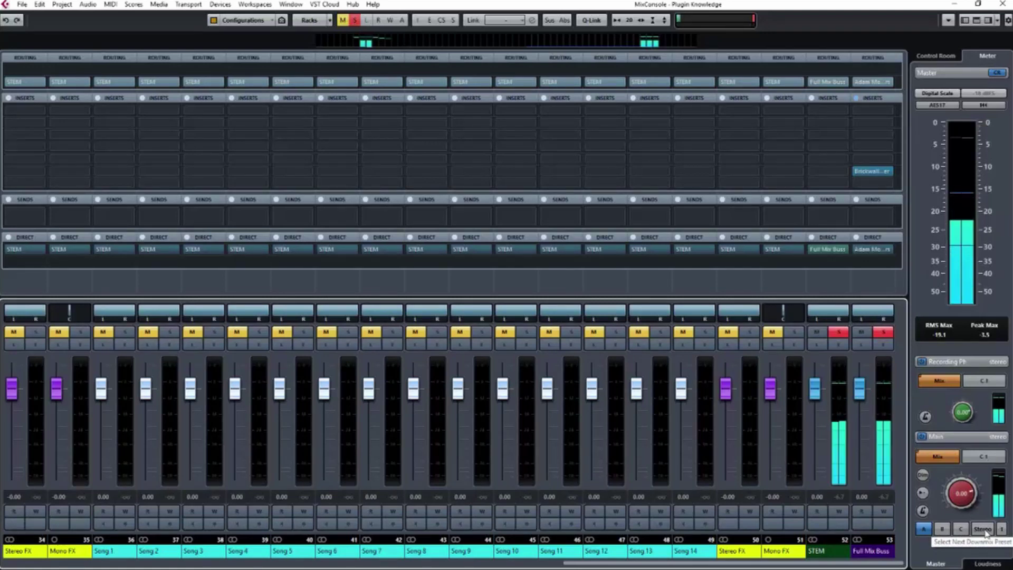
{"action": "left_click", "coordinate": [983, 529]}
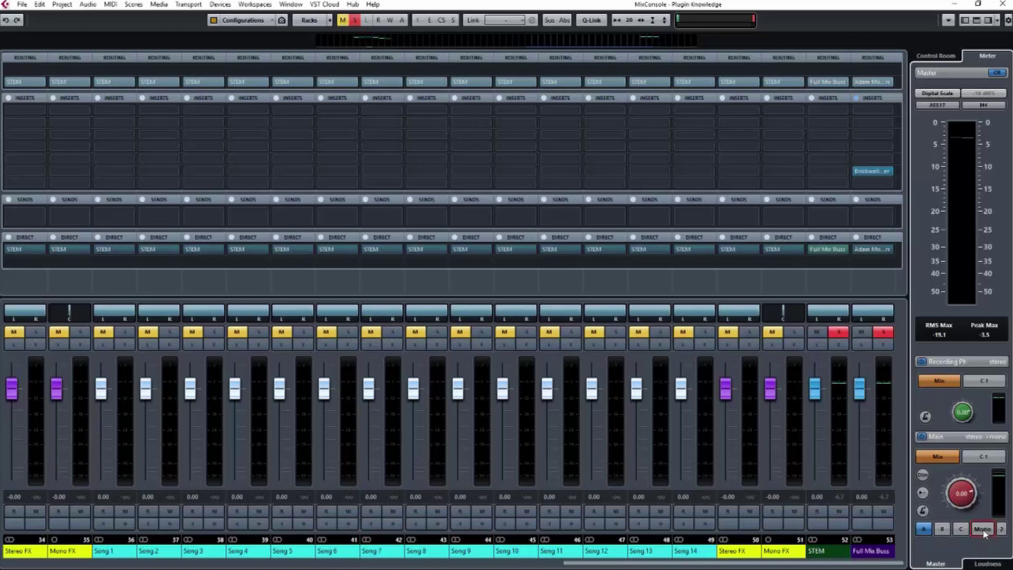
{"action": "key", "text": "space"}
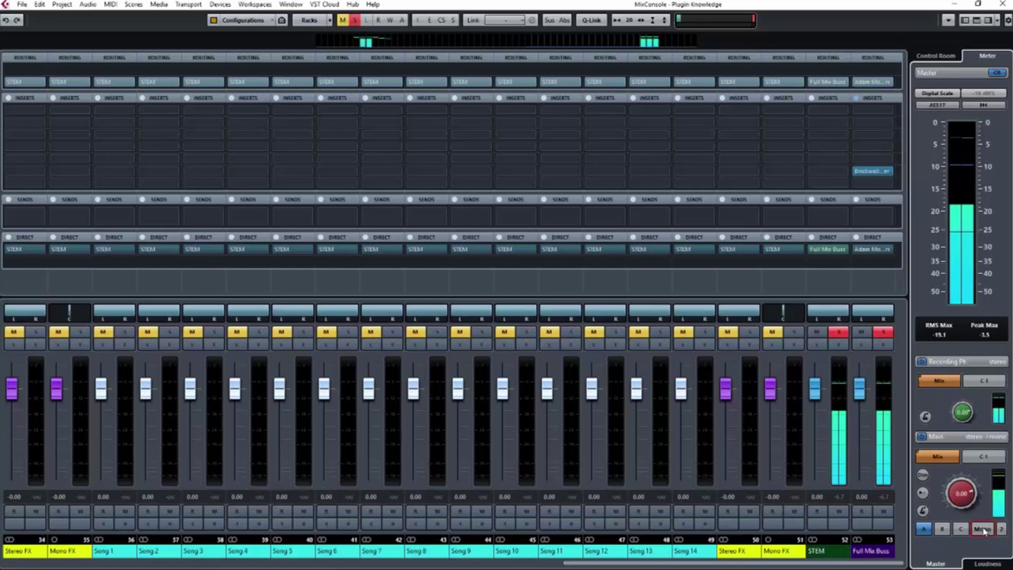
{"action": "key", "text": "space"}
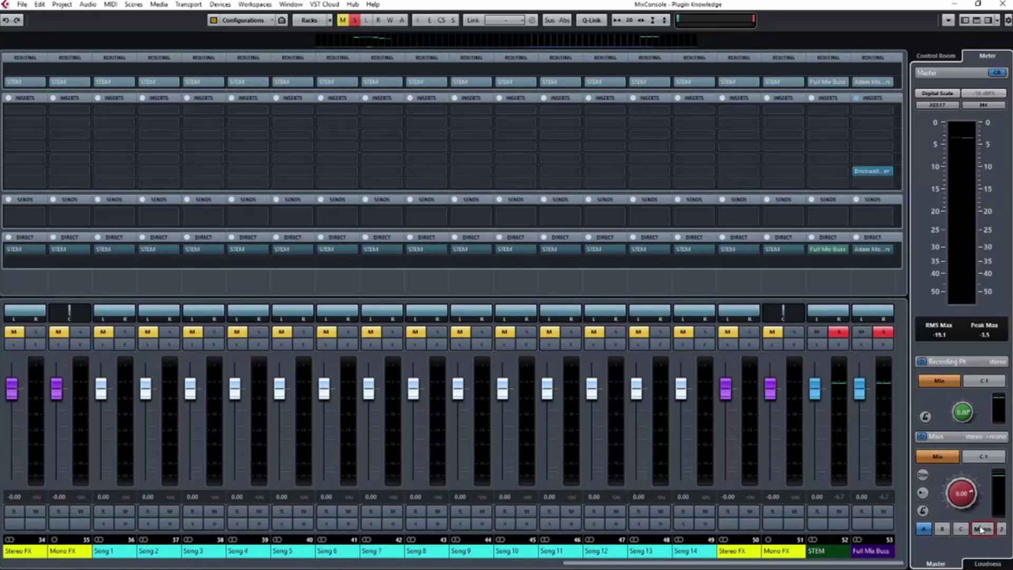
{"action": "key", "text": "space"}
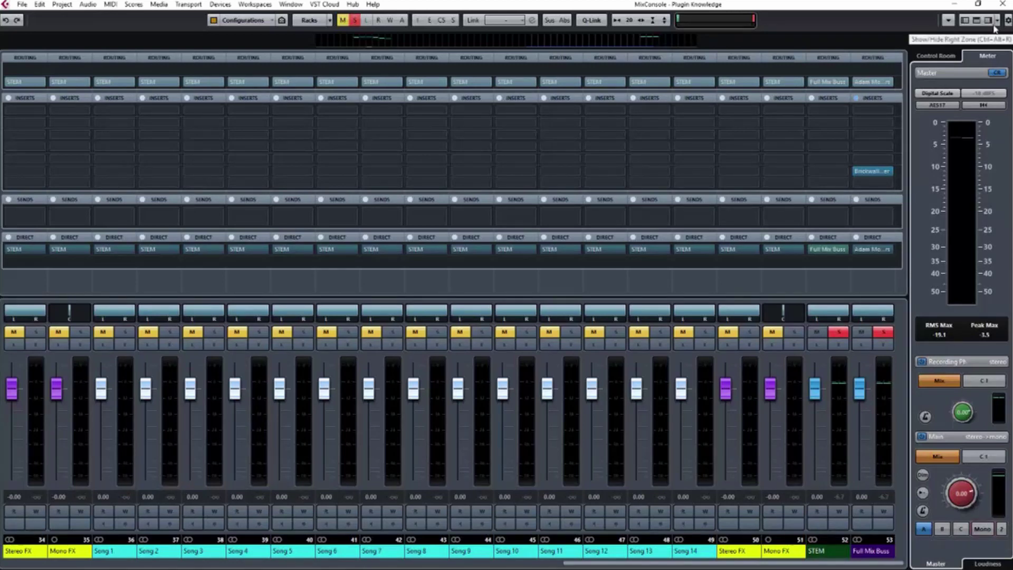
- Return to the project arrangement, examine both Guitar 2 waveforms around bars 13 to 17 up close, and start playback in mono
{"action": "key", "text": "F3"}
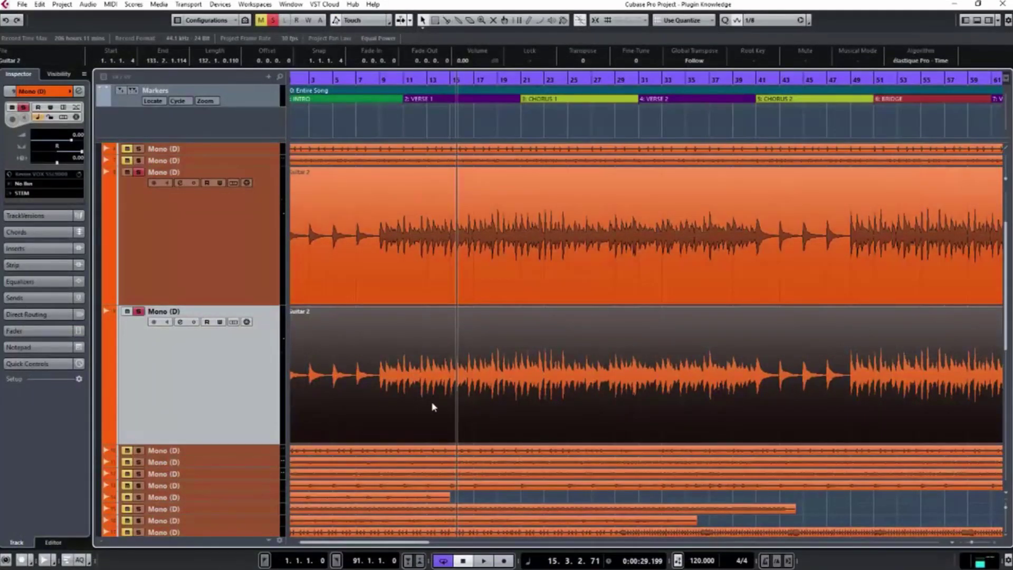
{"action": "scroll", "coordinate": [433, 407], "scroll_direction": "down", "scroll_amount": 3}
{"action": "scroll", "coordinate": [433, 407], "scroll_direction": "up", "scroll_amount": 10}
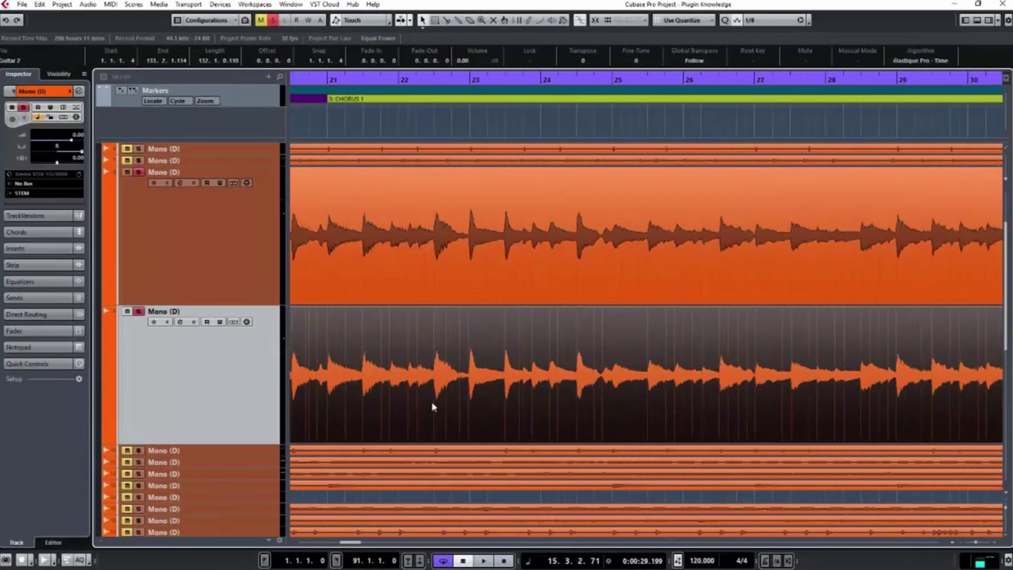
{"action": "scroll", "coordinate": [433, 407], "scroll_direction": "left", "scroll_amount": 8}
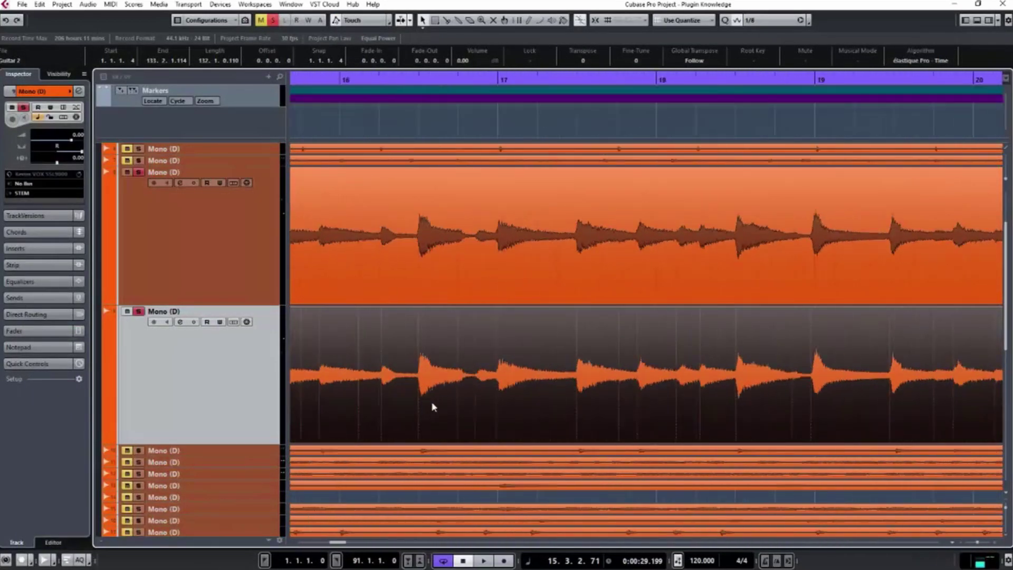
{"action": "scroll", "coordinate": [433, 407], "scroll_direction": "right", "scroll_amount": 1}
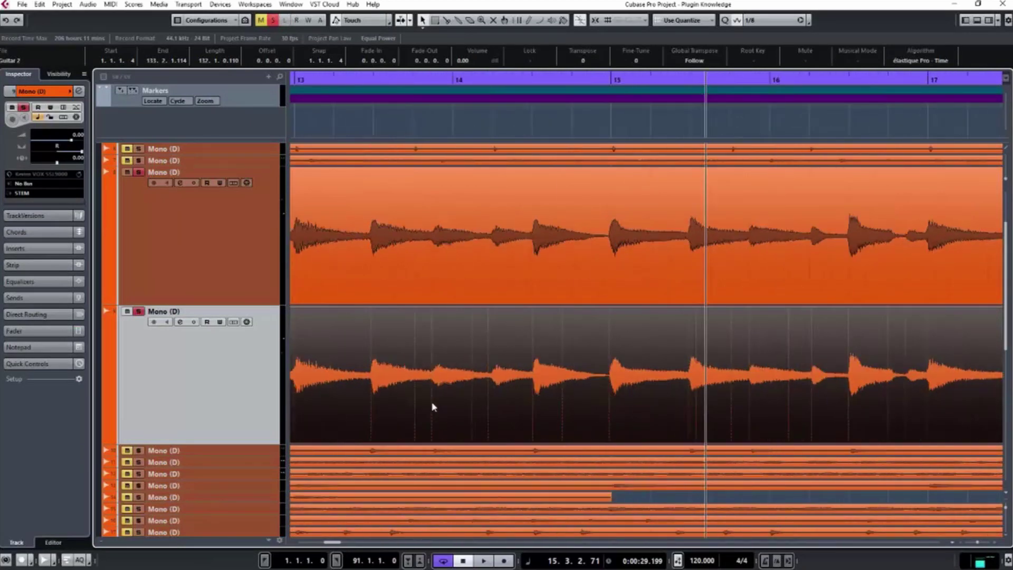
{"action": "scroll", "coordinate": [432, 406], "scroll_direction": "up", "scroll_amount": 4}
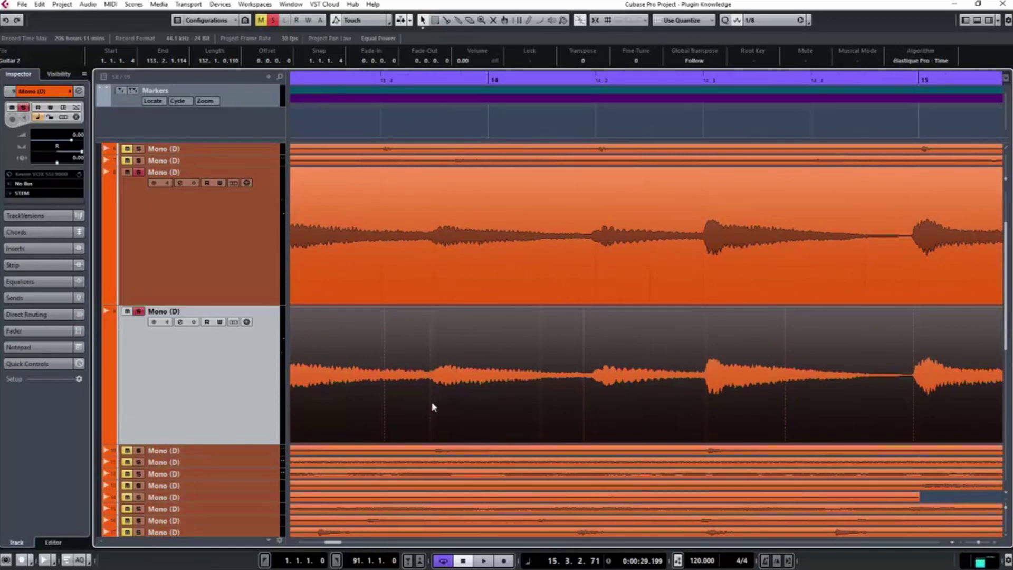
{"action": "scroll", "coordinate": [432, 407], "scroll_direction": "down", "scroll_amount": 4}
{"action": "scroll", "coordinate": [433, 407], "scroll_direction": "up", "scroll_amount": 3}
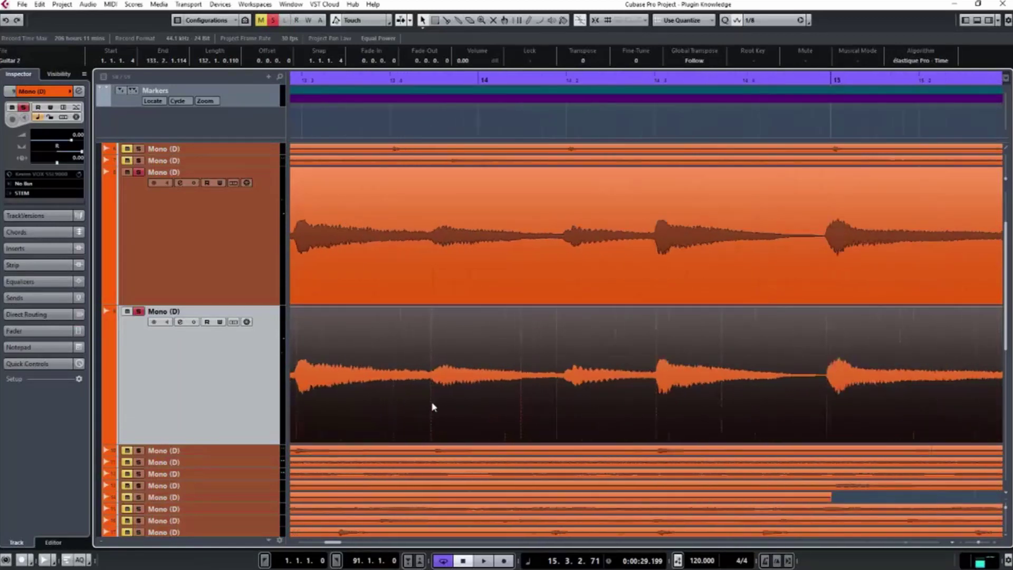
{"action": "scroll", "coordinate": [433, 407], "scroll_direction": "up", "scroll_amount": 2}
{"action": "key", "text": "space"}
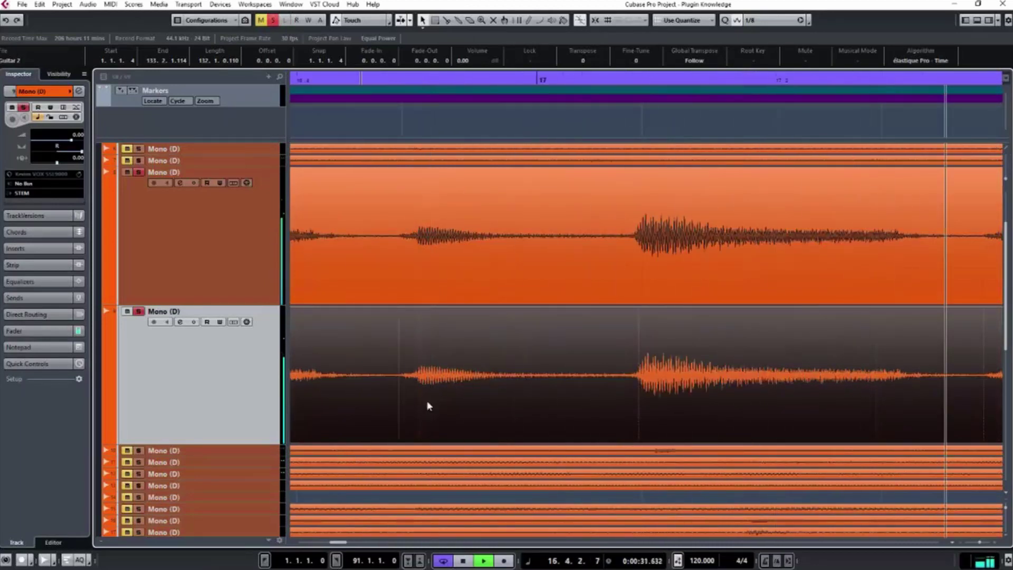
- Shift the Guitar 2 event on track 9 earlier during mono playback so that it starts at 1.1.1.0, and stop playback
{"action": "mouse_move", "coordinate": [415, 407]}
{"action": "left_mouse_down"}
{"action": "mouse_move", "coordinate": [469, 404]}
{"action": "mouse_move", "coordinate": [420, 398]}
{"action": "left_mouse_up"}
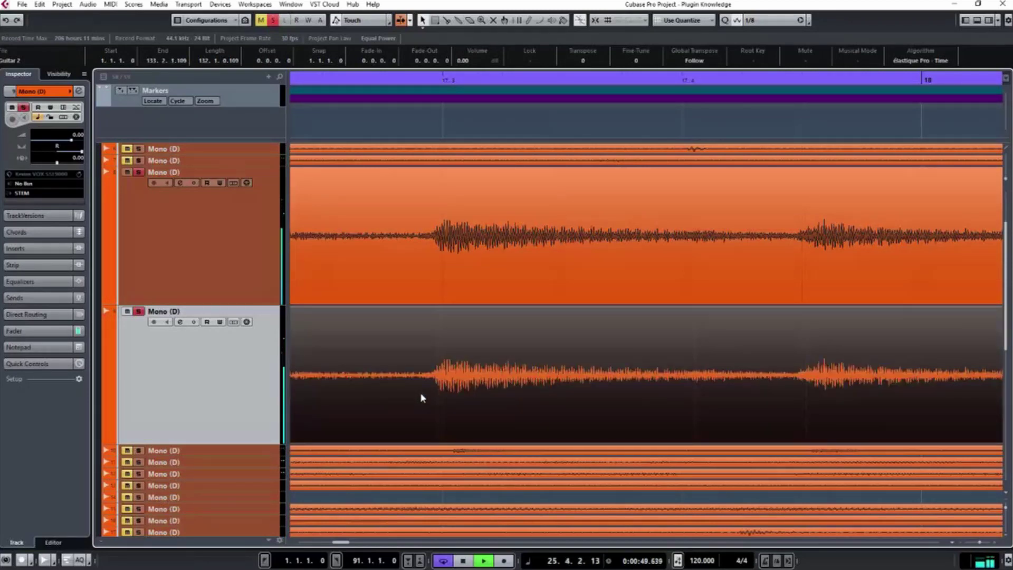
{"action": "left_click_drag", "start_coordinate": [420, 396], "coordinate": [386, 400]}
{"action": "key", "text": "space"}
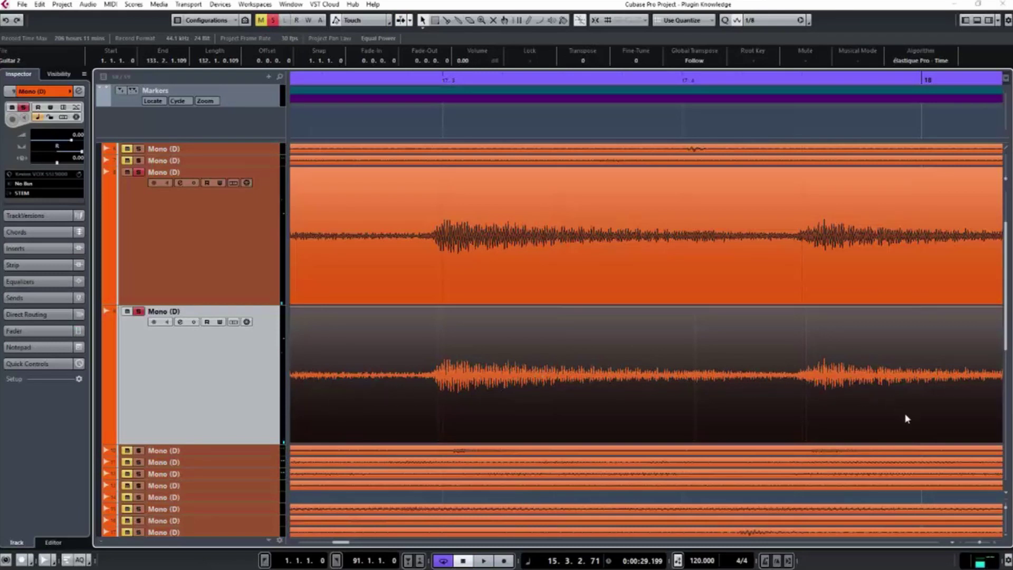
- Play the guitars from the MixConsole and cycle the Control Room's Main downmix to Stereo and back to Mono for comparison
{"action": "key", "text": "F3"}
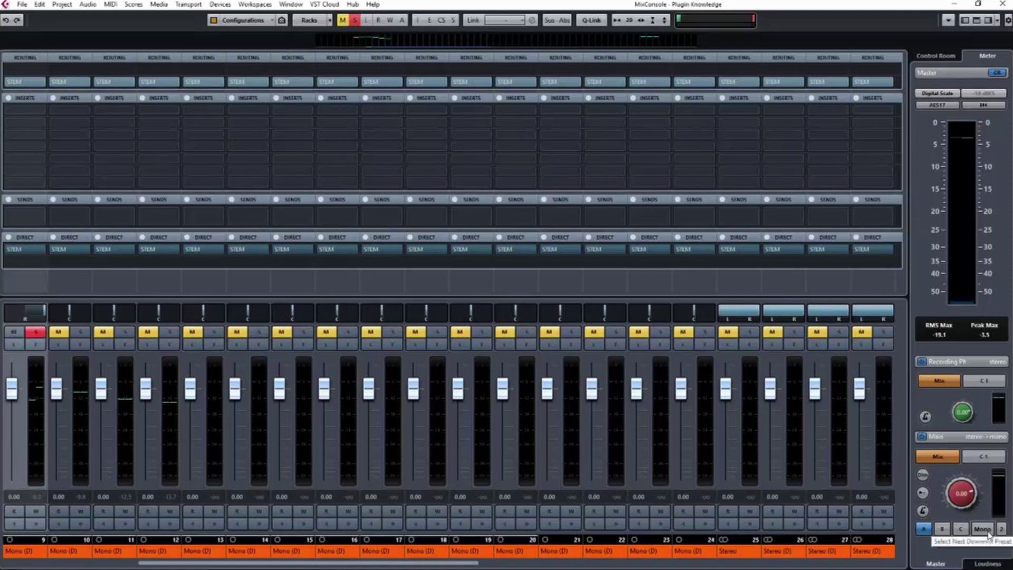
{"action": "key", "text": "space"}
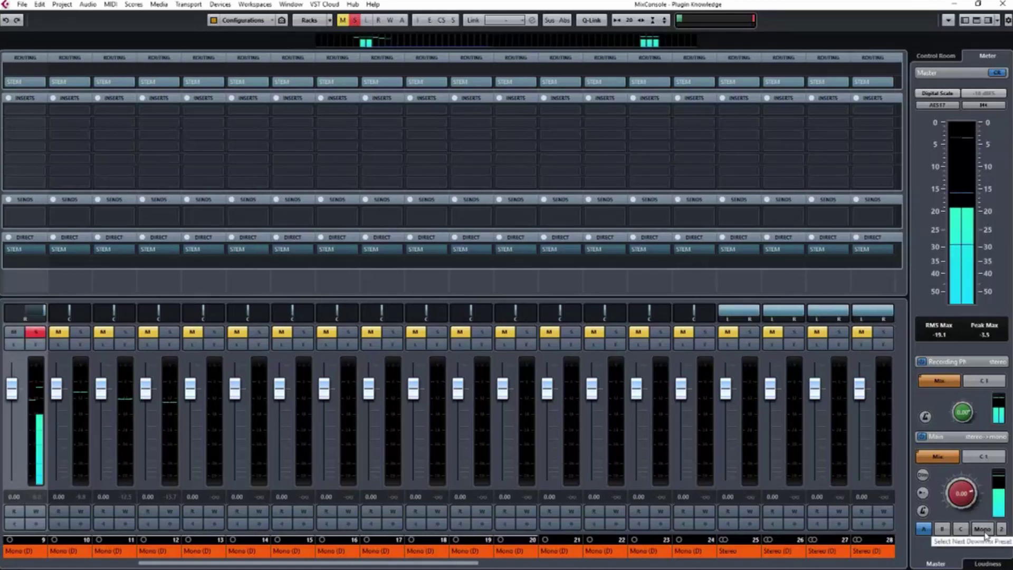
{"action": "left_click", "coordinate": [984, 534]}
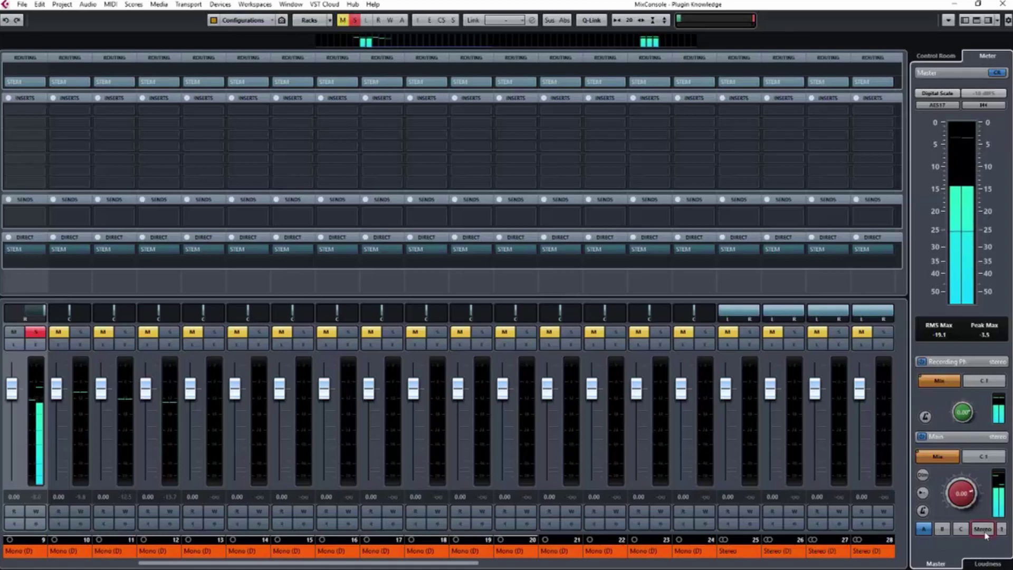
{"action": "left_click", "coordinate": [985, 534]}
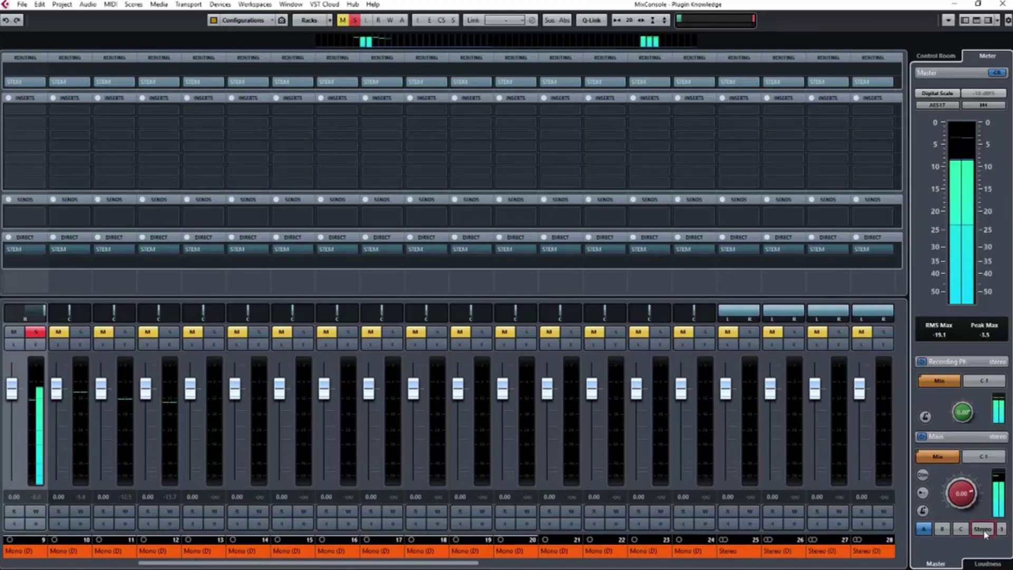
{"action": "left_click", "coordinate": [985, 534]}
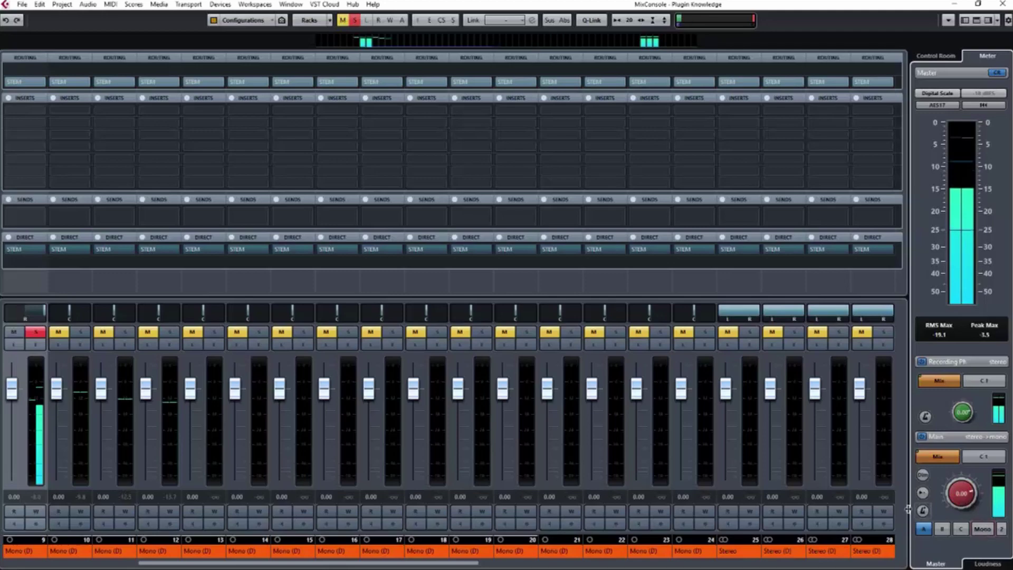
- In the arrangement, play the guitars while shifting track 9's Guitar 2 event to start at 1.1.1.6, then move it back to 1.1.1.0
{"action": "key", "text": "F3"}
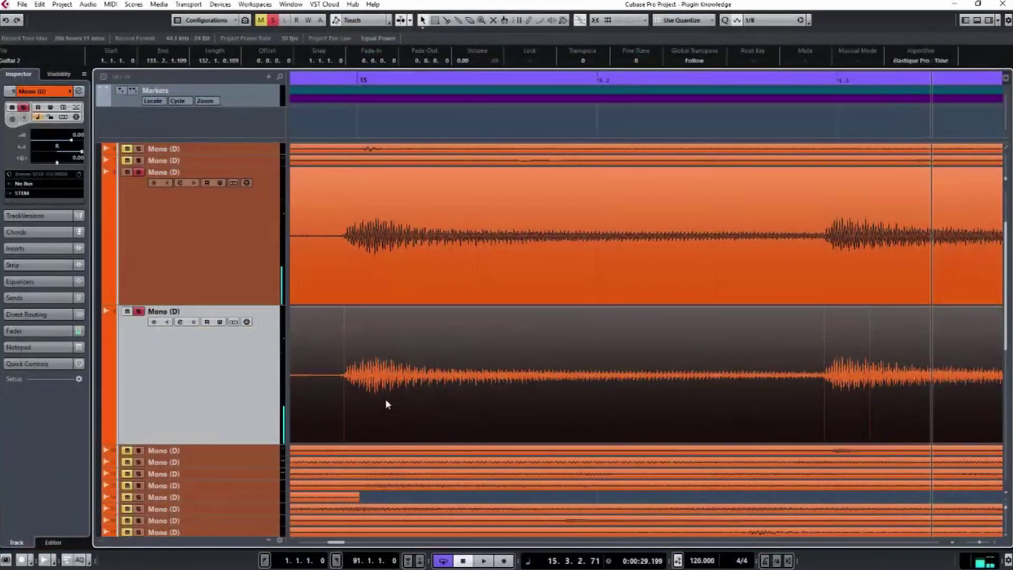
{"action": "key", "text": "space"}
{"action": "left_click_drag", "start_coordinate": [373, 395], "coordinate": [376, 395]}
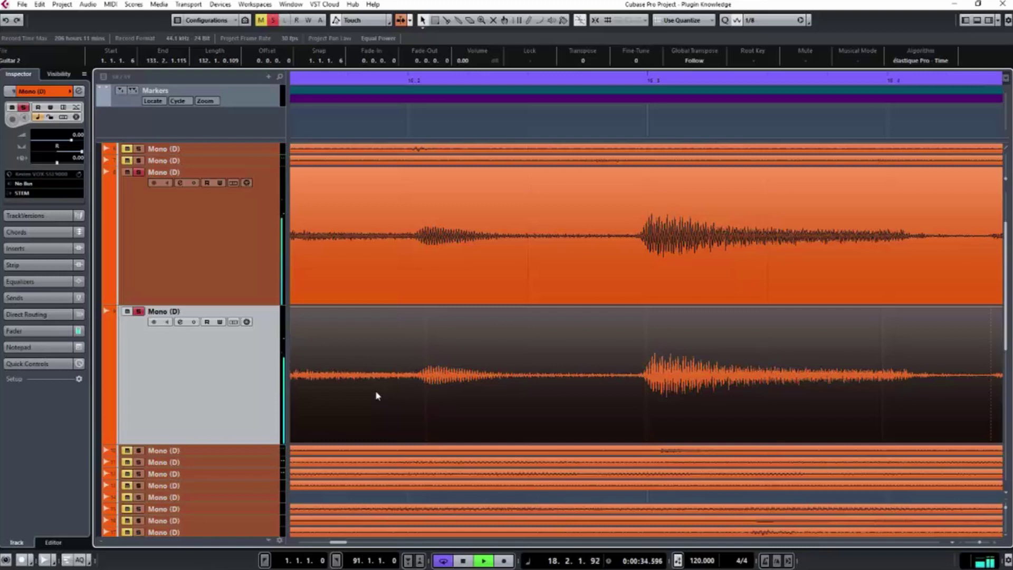
{"action": "left_click_drag", "start_coordinate": [375, 396], "coordinate": [372, 396]}
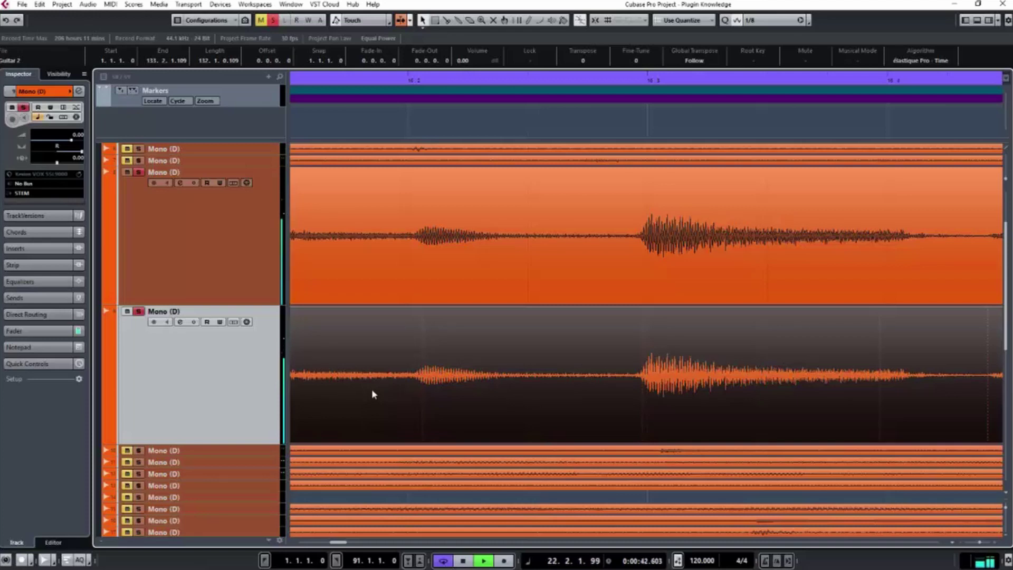
- Take the Control Room's Main downmix out of Mono, then shift the Guitar 2 event on track 9 to start at 1.1.1.7 during playback
{"action": "key", "text": "F3"}
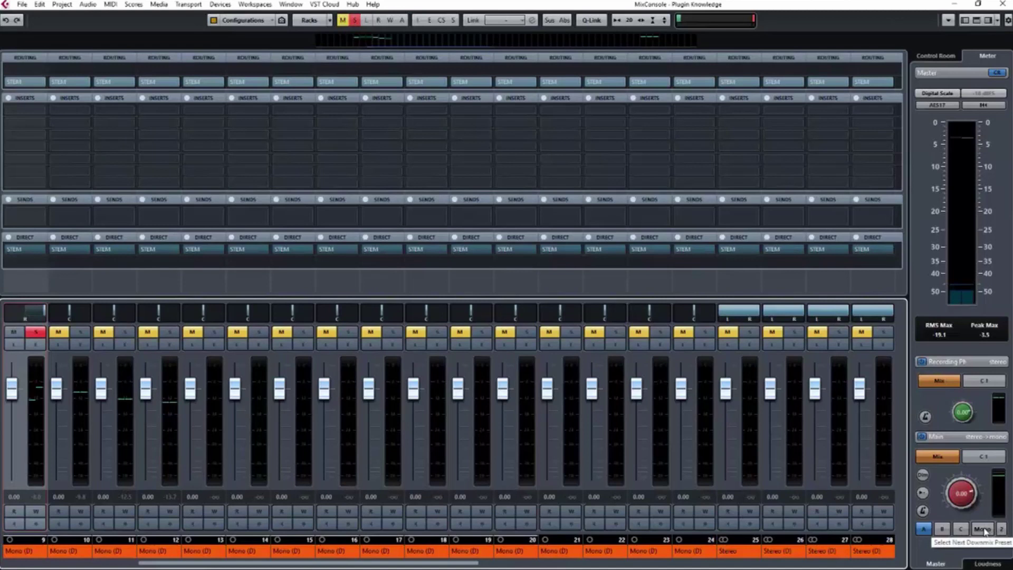
{"action": "left_click", "coordinate": [983, 529]}
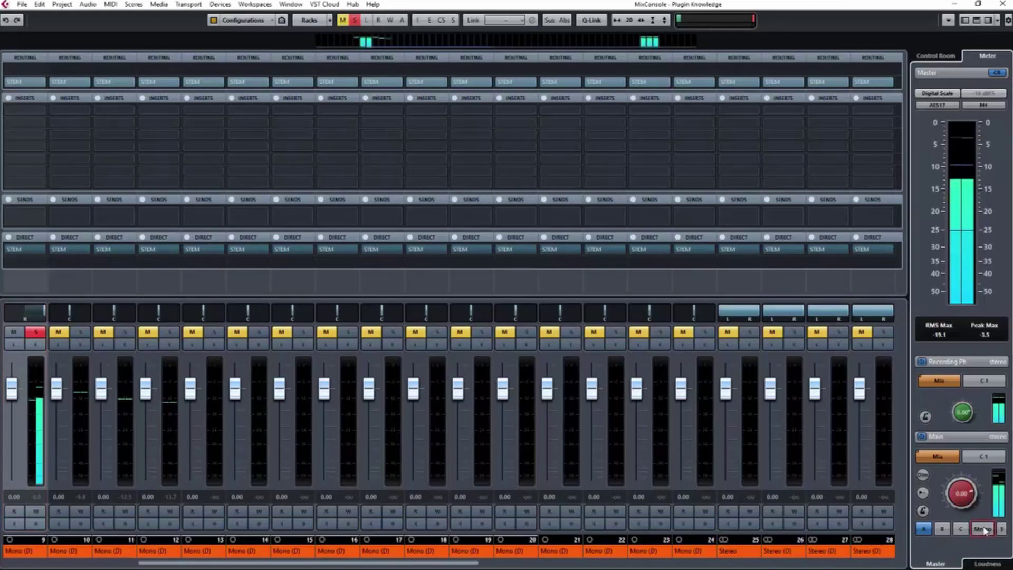
{"action": "key", "text": "F3"}
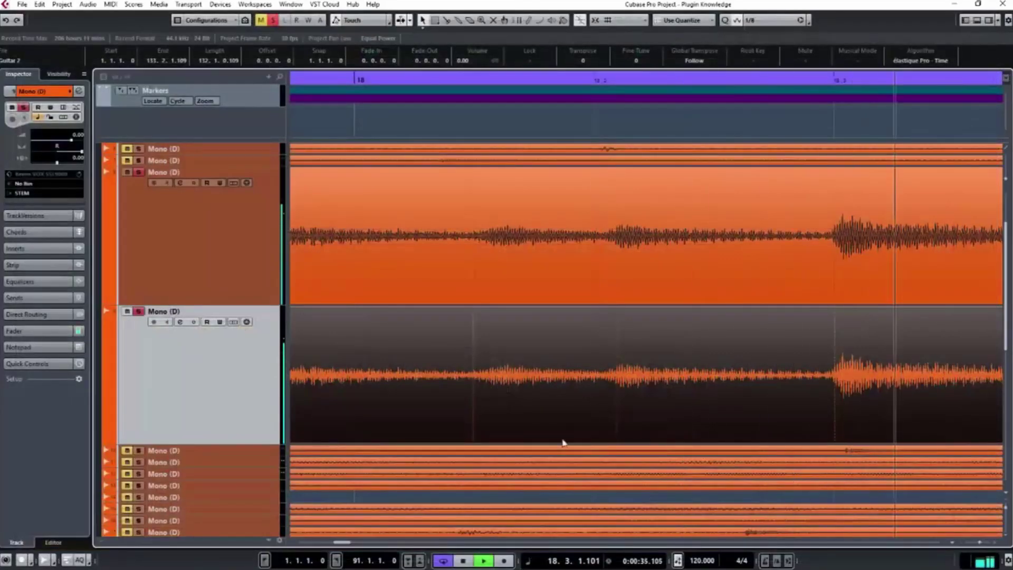
{"action": "left_click_drag", "start_coordinate": [506, 402], "coordinate": [510, 403]}
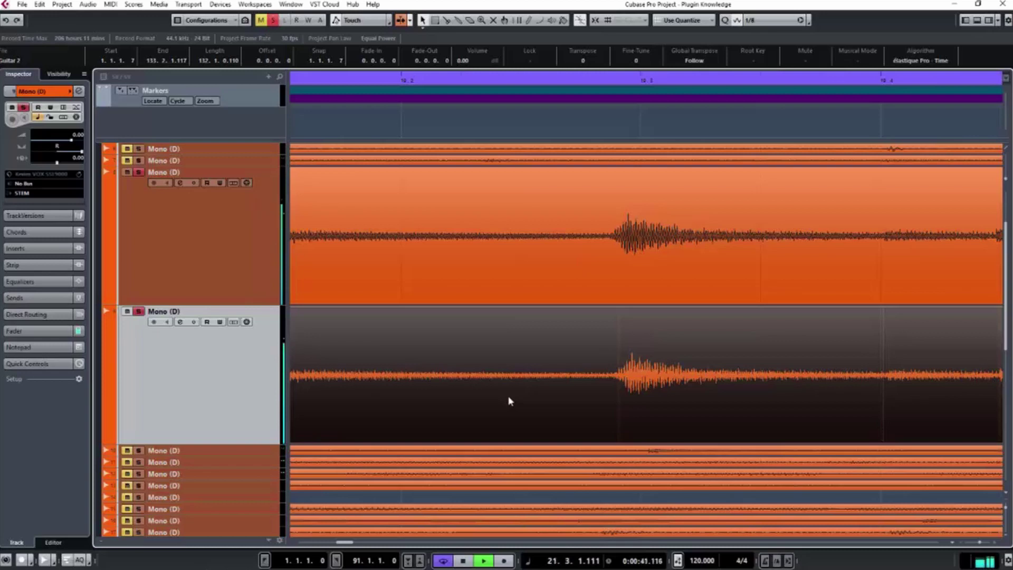
- Switch the Control Room's Main downmix to Mono, advance it to the next downmix preset, and close the MixConsole
{"action": "key", "text": "F3"}
{"action": "left_click", "coordinate": [981, 529]}
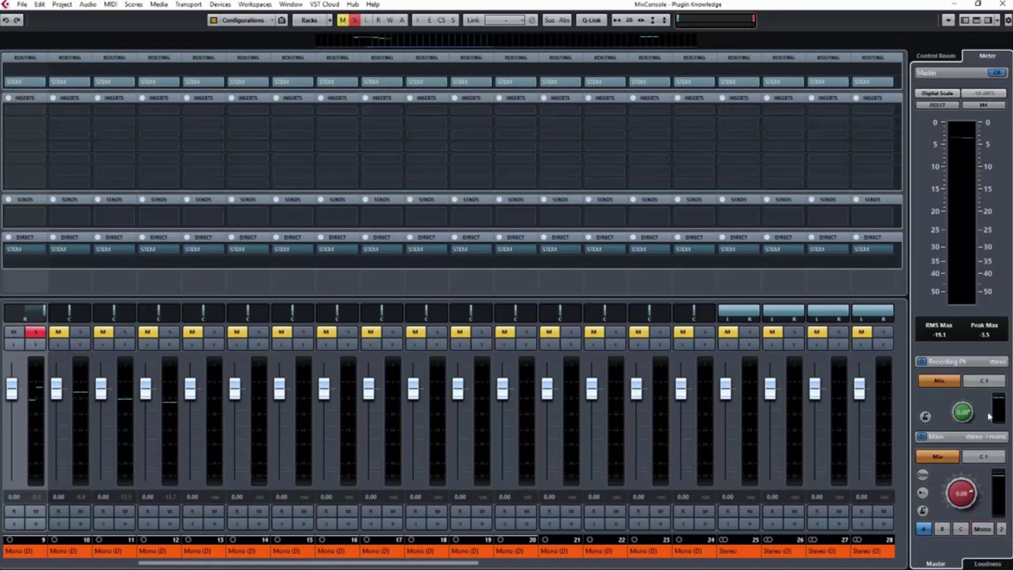
{"action": "left_click", "coordinate": [982, 529]}
{"action": "left_click", "coordinate": [1002, 4]}
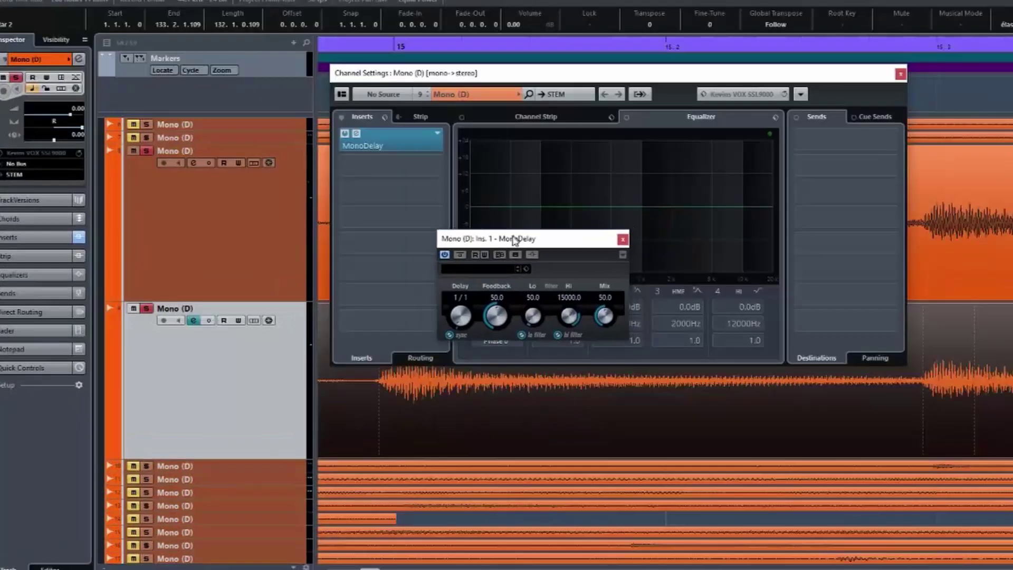
- Set MonoDelay's high filter to 20000 and low filter to 10 on track 9, then switch both filters off
{"action": "left_click_drag", "start_coordinate": [514, 237], "coordinate": [458, 256]}
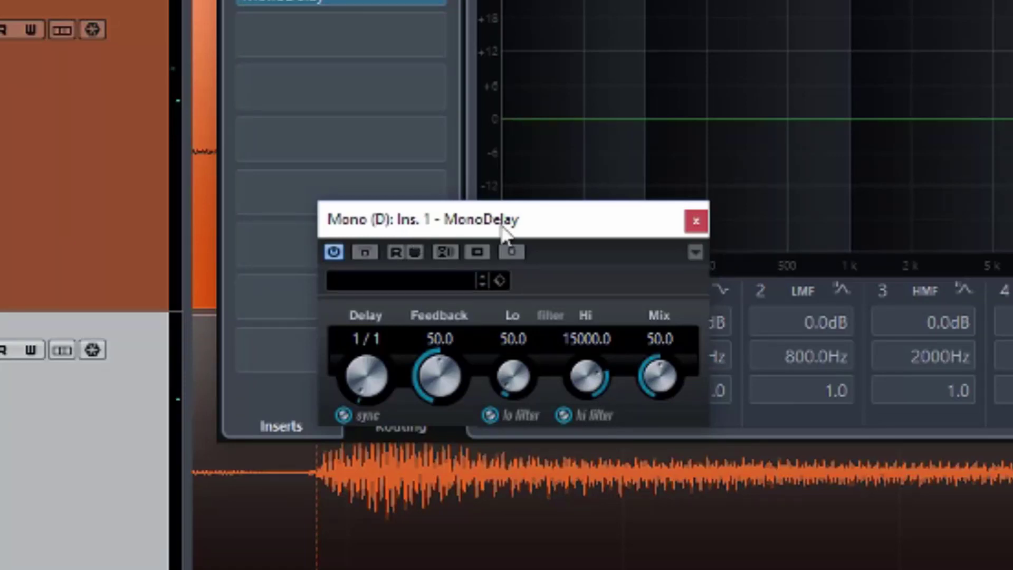
{"action": "left_click_drag", "start_coordinate": [588, 391], "coordinate": [619, 170]}
{"action": "left_click_drag", "start_coordinate": [513, 372], "coordinate": [565, 482]}
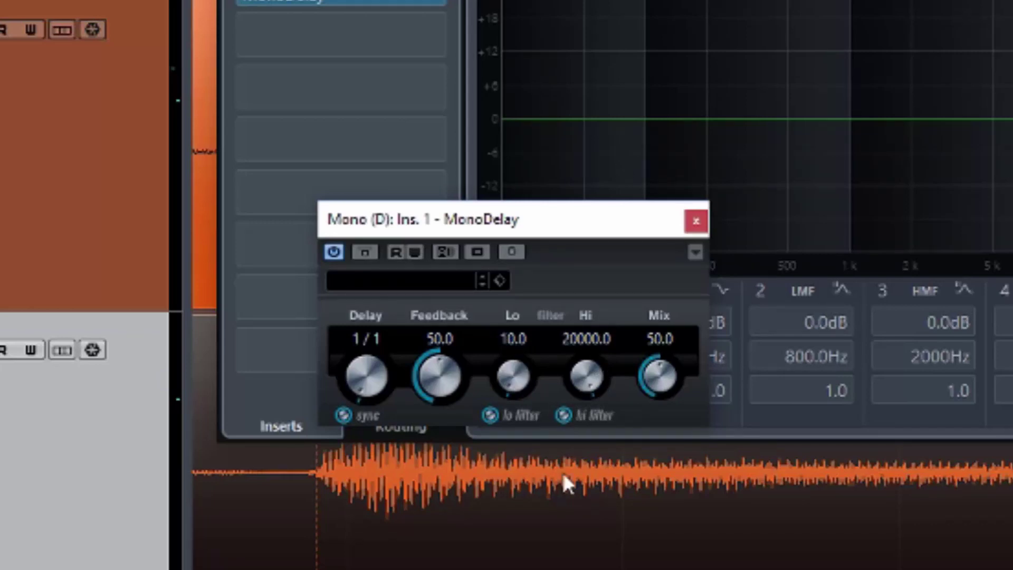
{"action": "left_click", "coordinate": [489, 416]}
{"action": "left_click", "coordinate": [564, 416]}
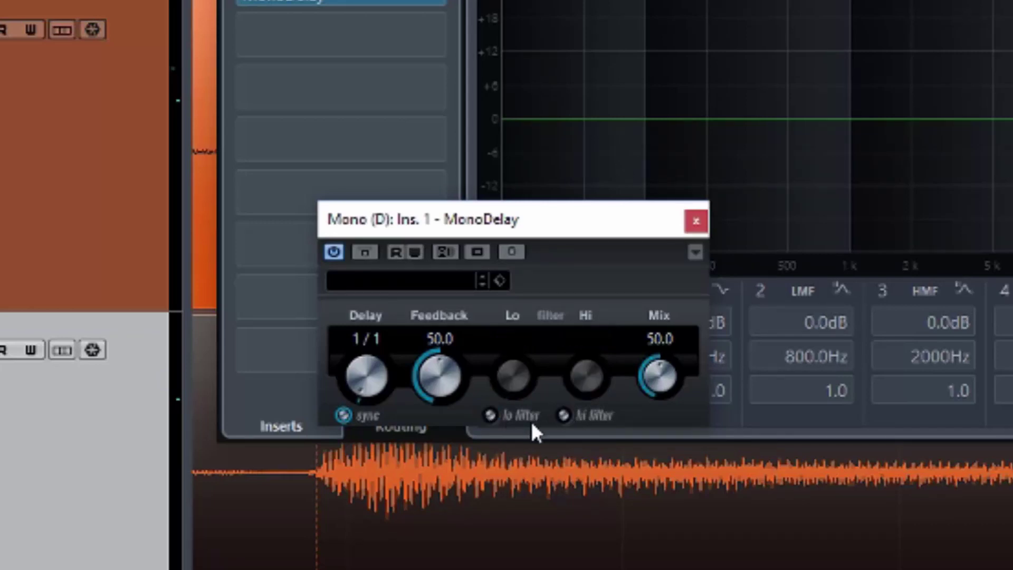
- Turn off MonoDelay's tempo sync and set Mix to 100, Feedback to 0 and Delay to 0.1
{"action": "left_click", "coordinate": [343, 416]}
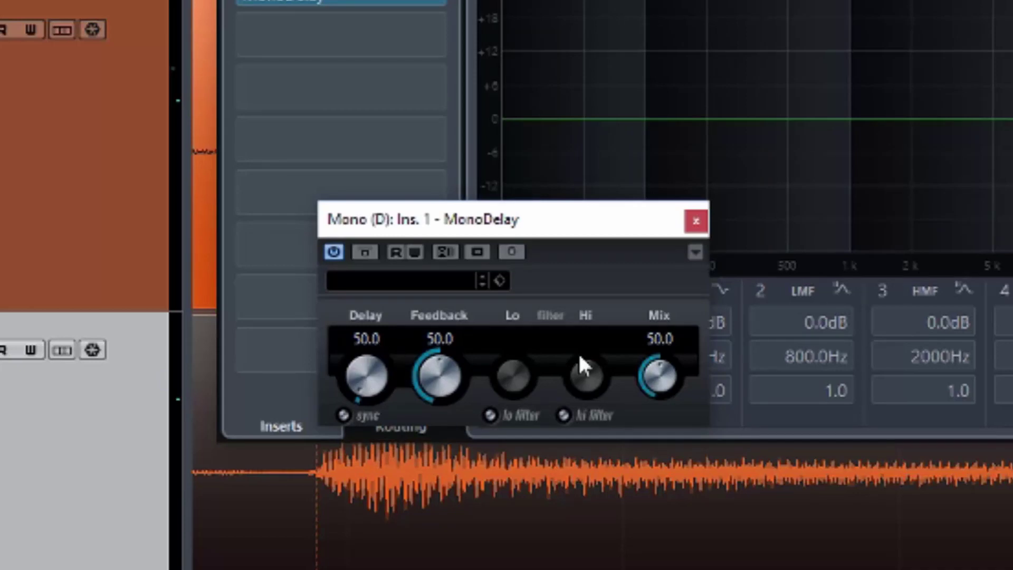
{"action": "left_click_drag", "start_coordinate": [657, 391], "coordinate": [674, 3]}
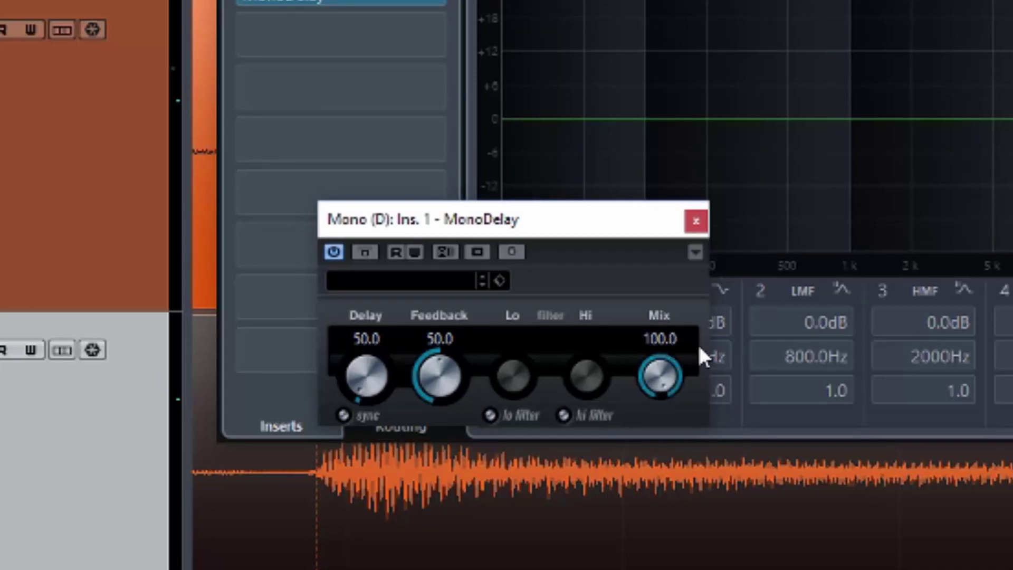
{"action": "left_click_drag", "start_coordinate": [449, 350], "coordinate": [452, 567]}
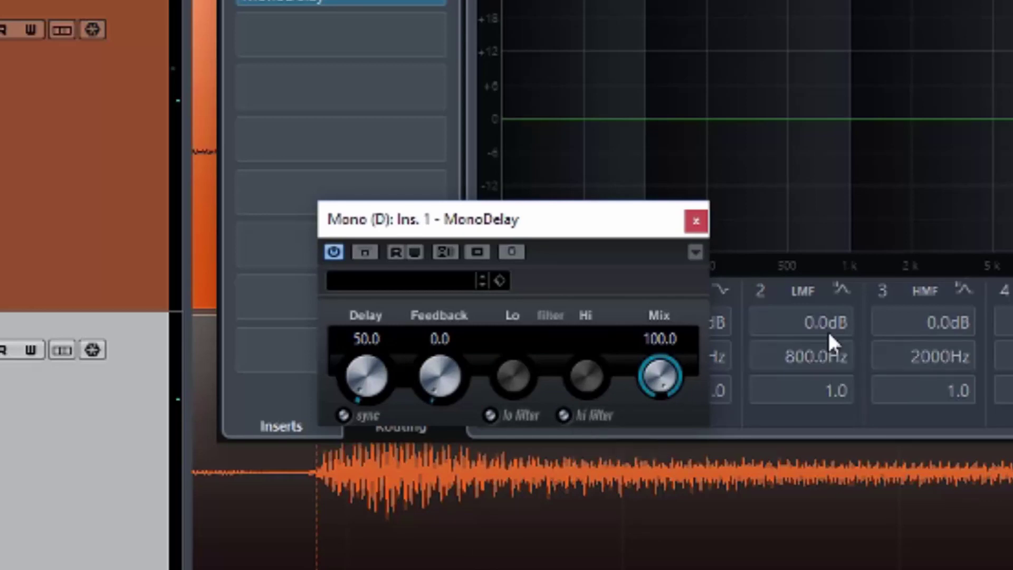
{"action": "left_click_drag", "start_coordinate": [362, 374], "coordinate": [374, 407]}
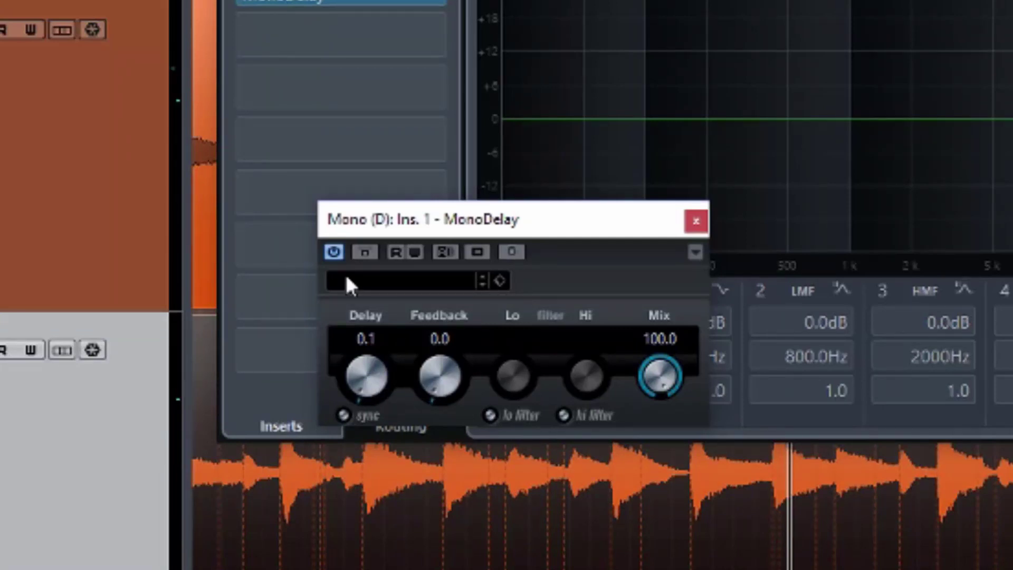
- Play the guitars and toggle MonoDelay's bypass to compare the sound with and without the 0.1 delay
{"action": "left_click", "coordinate": [360, 257]}
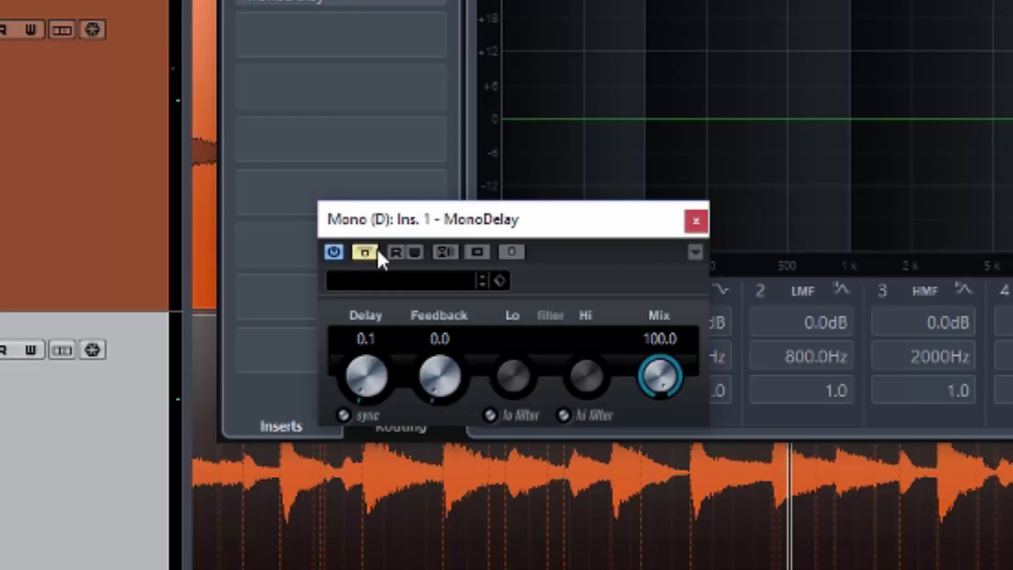
{"action": "key", "text": "space"}
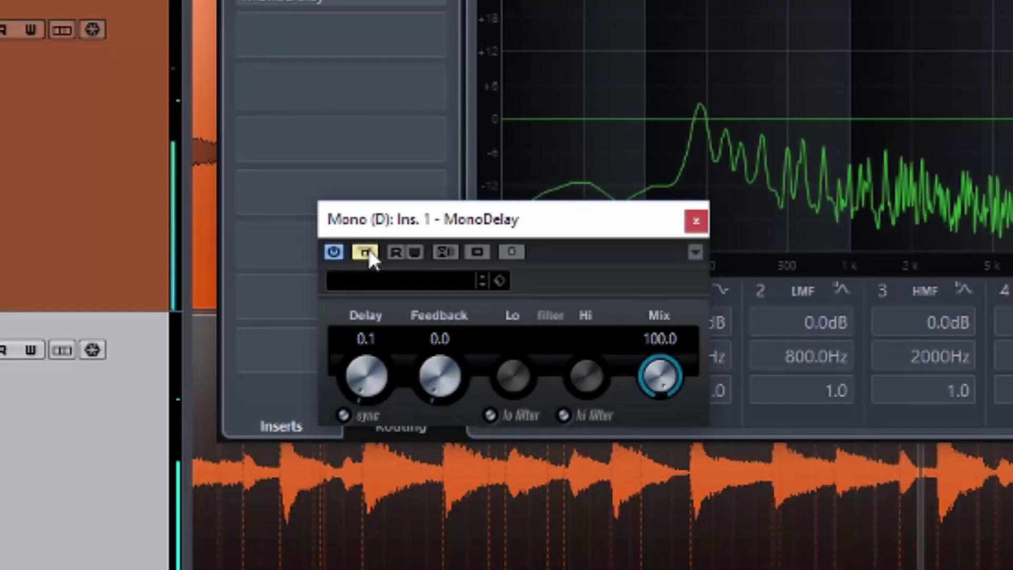
{"action": "left_click", "coordinate": [367, 251]}
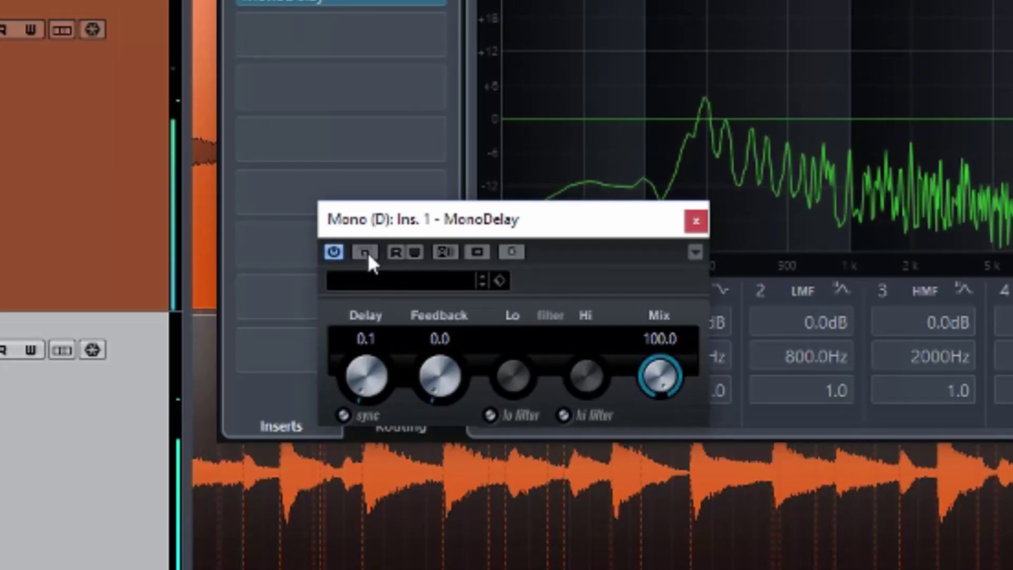
{"action": "left_click_drag", "start_coordinate": [366, 375], "coordinate": [366, 372]}
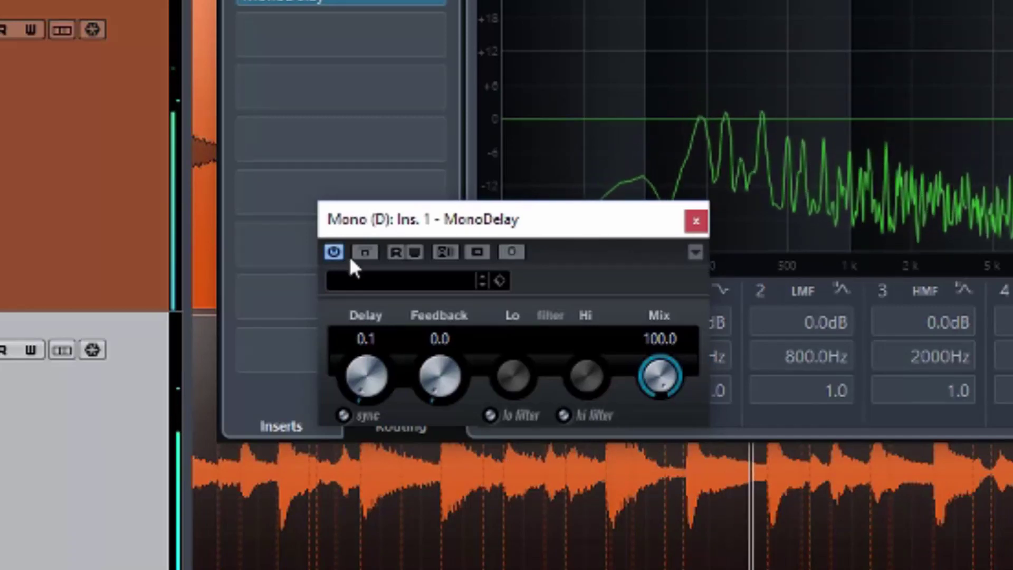
{"action": "left_click", "coordinate": [364, 251]}
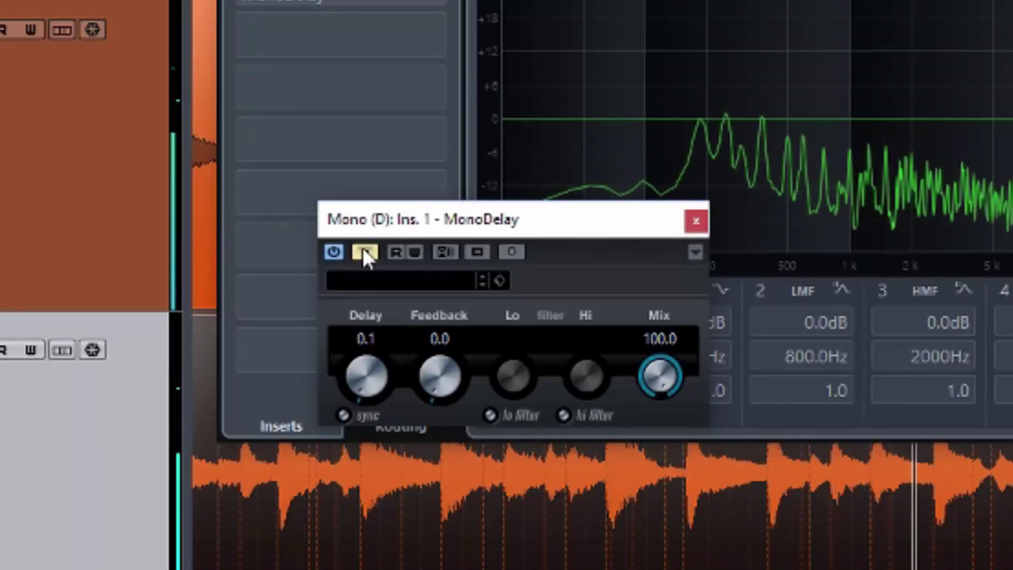
{"action": "left_click", "coordinate": [363, 251]}
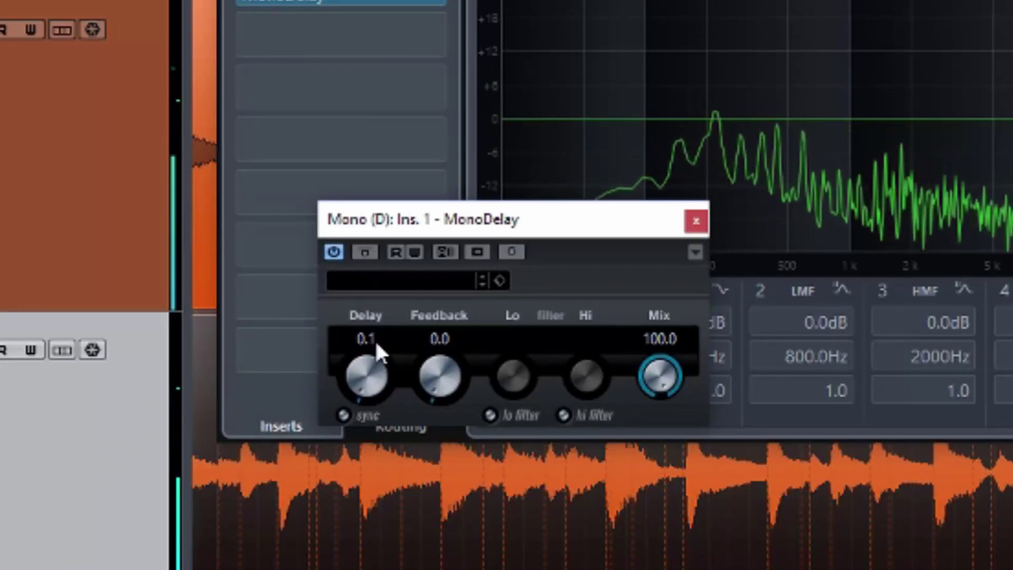
- Raise MonoDelay's Delay to 25.1 and toggle its bypass during playback to hear the longer delay
{"action": "left_click_drag", "start_coordinate": [363, 400], "coordinate": [363, 398]}
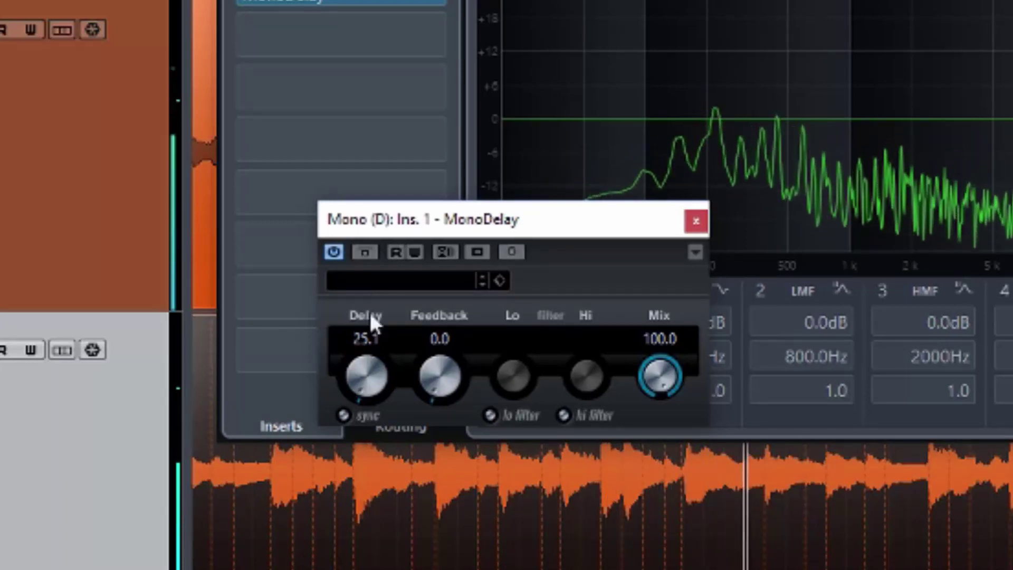
{"action": "left_click", "coordinate": [368, 250]}
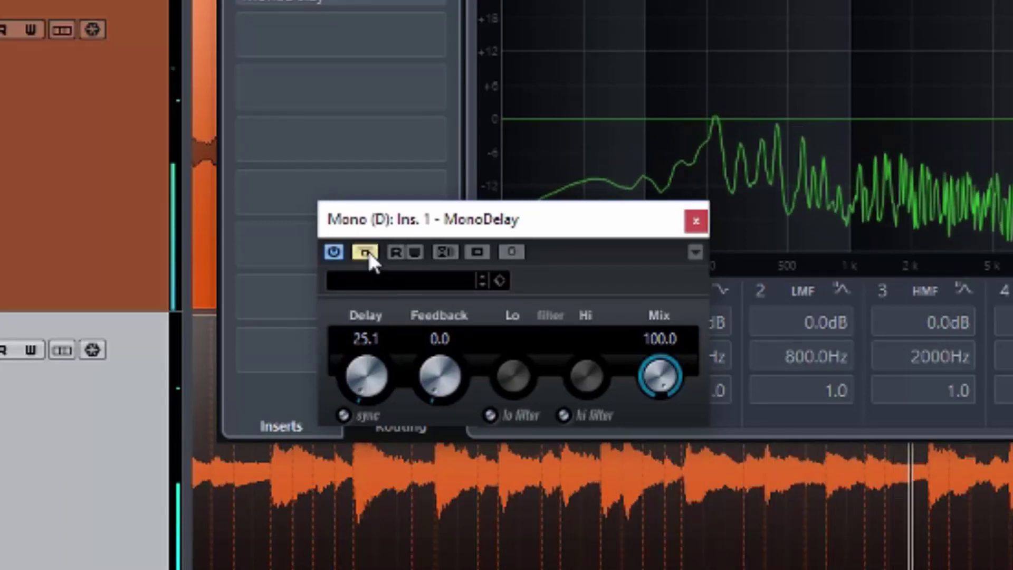
{"action": "left_click", "coordinate": [368, 252]}
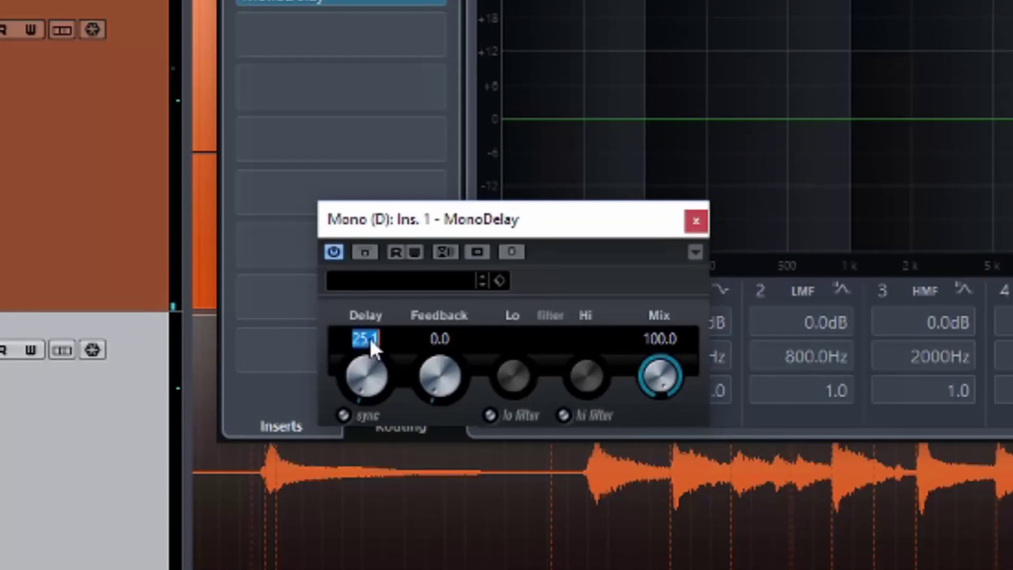
- Lower MonoDelay's Delay to 0.1 and toggle its bypass during playback to compare the sound again
{"action": "type", "text": "0.2"}
{"action": "left_click_drag", "start_coordinate": [366, 379], "coordinate": [385, 446]}
{"action": "left_click_drag", "start_coordinate": [368, 372], "coordinate": [368, 384]}
{"action": "left_click", "coordinate": [364, 252]}
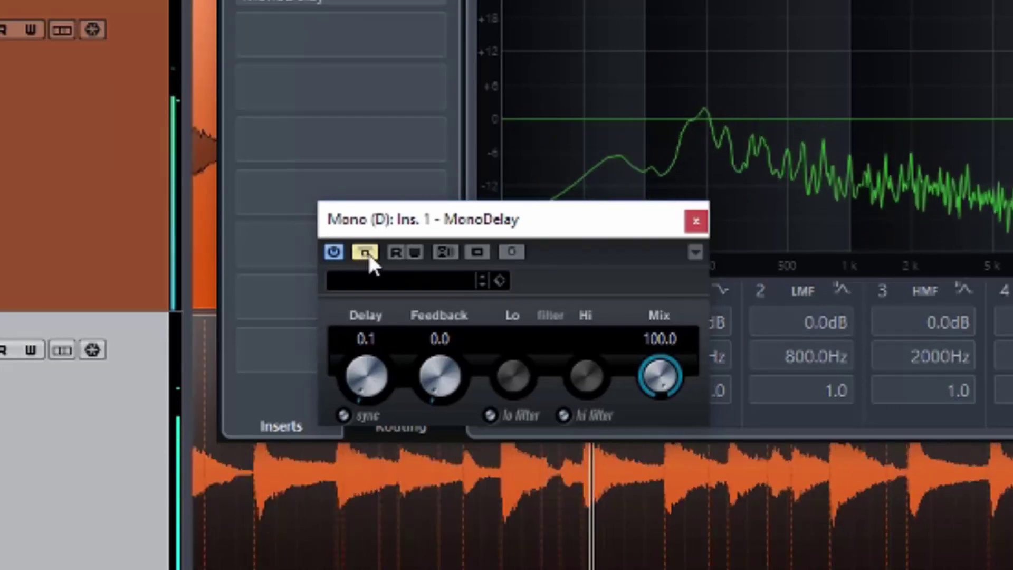
{"action": "left_click", "coordinate": [367, 251]}
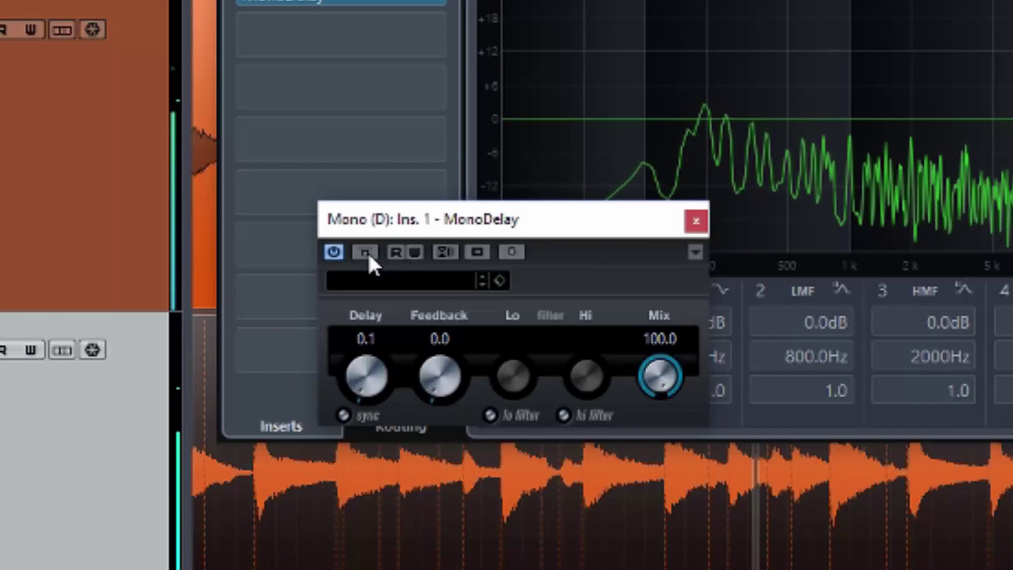
- Raise MonoDelay's Delay during playback through 0.2, 0.3, 0.4 and 0.5 to hear each setting
{"action": "left_click", "coordinate": [367, 340]}
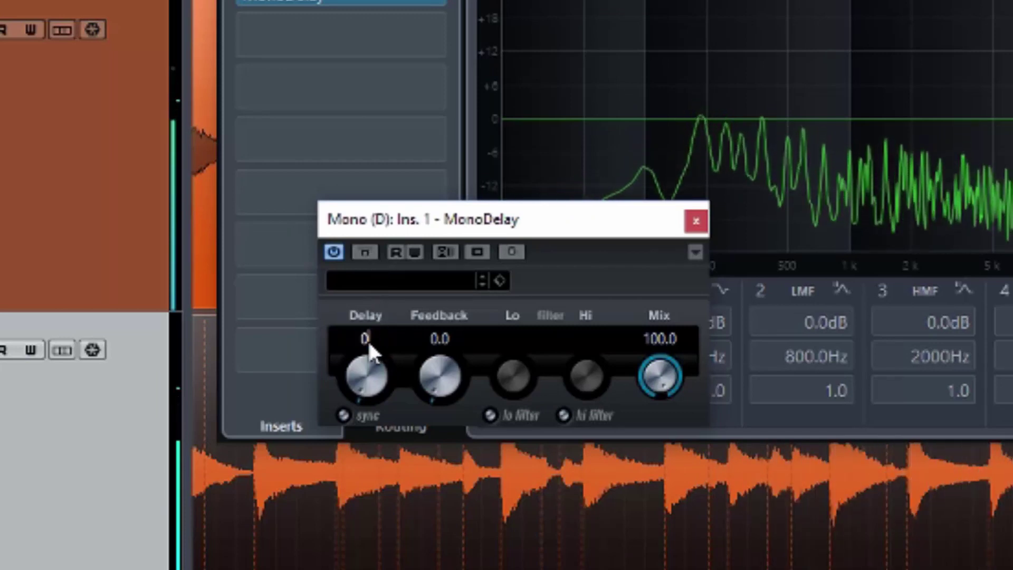
{"action": "key", "text": "Return"}
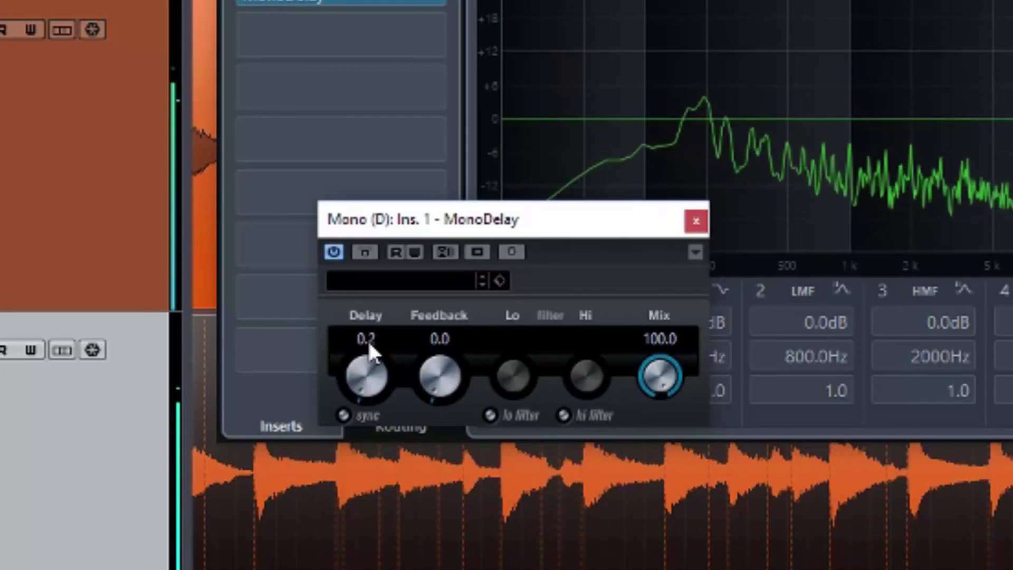
{"action": "left_click", "coordinate": [368, 340]}
{"action": "type", "text": "0.3"}
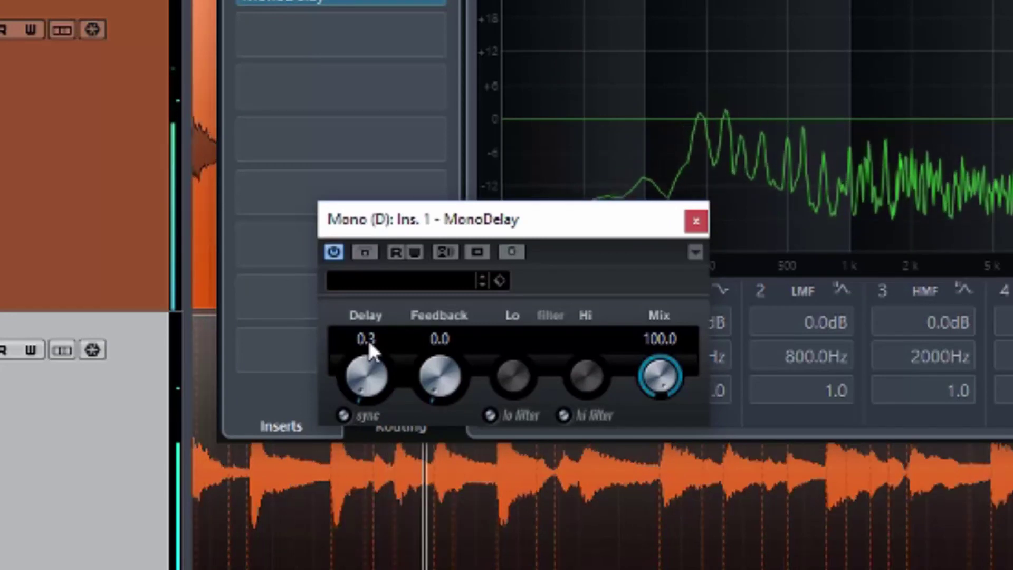
{"action": "left_click", "coordinate": [367, 338]}
{"action": "type", "text": "0.4"}
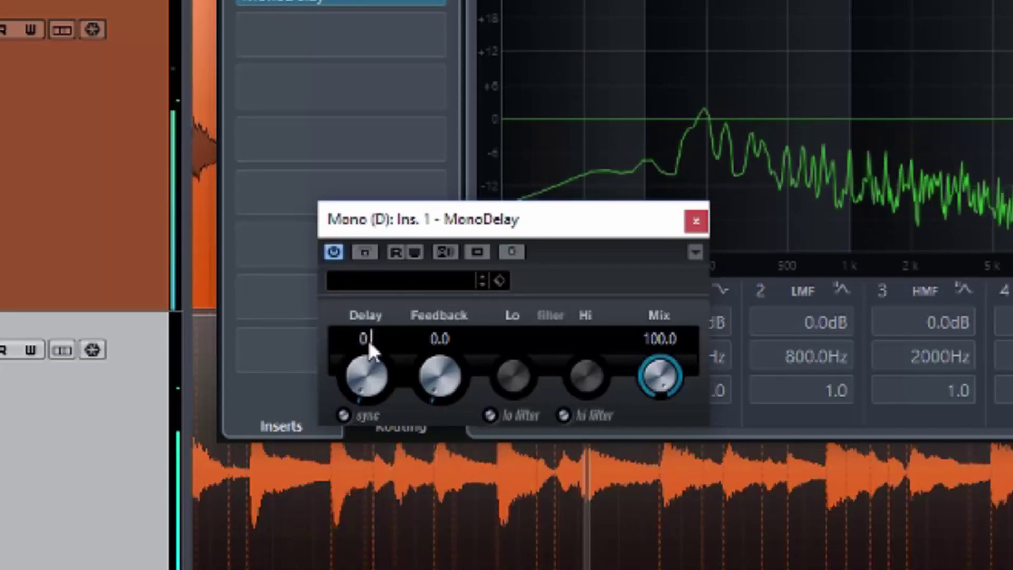
{"action": "key", "text": "Return"}
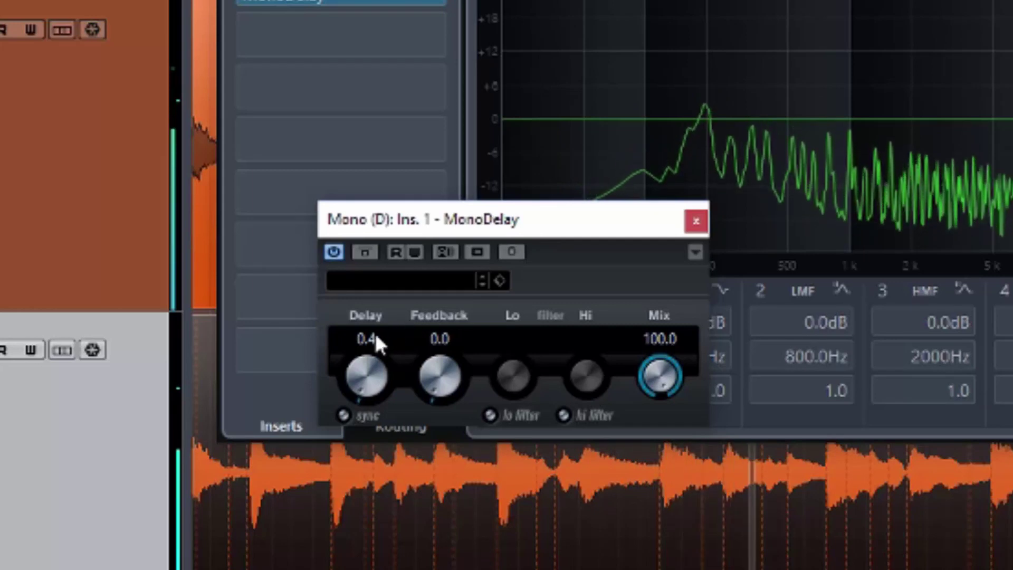
{"action": "left_click", "coordinate": [368, 337]}
{"action": "type", "text": "0.5"}
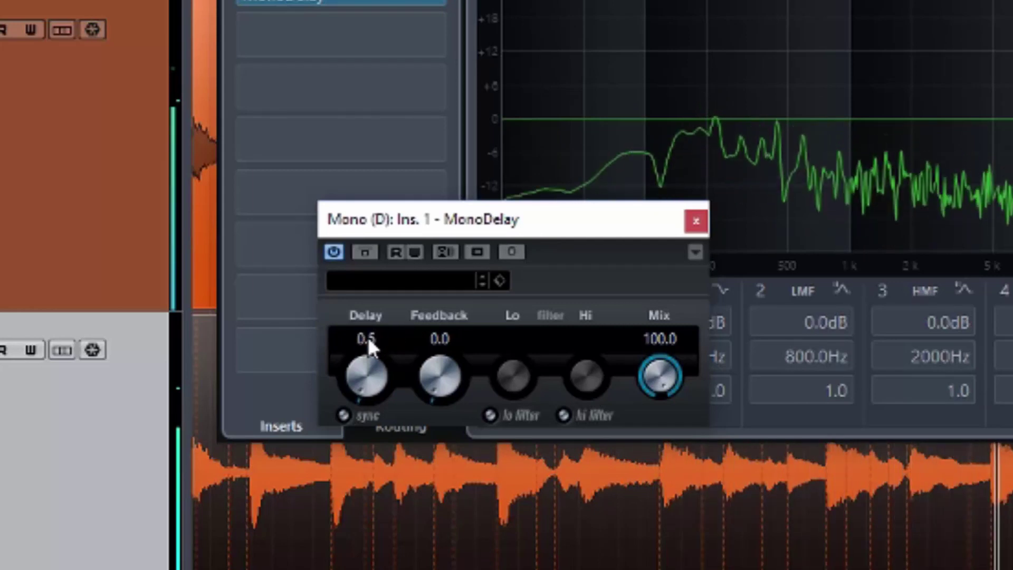
{"action": "key", "text": "Return"}
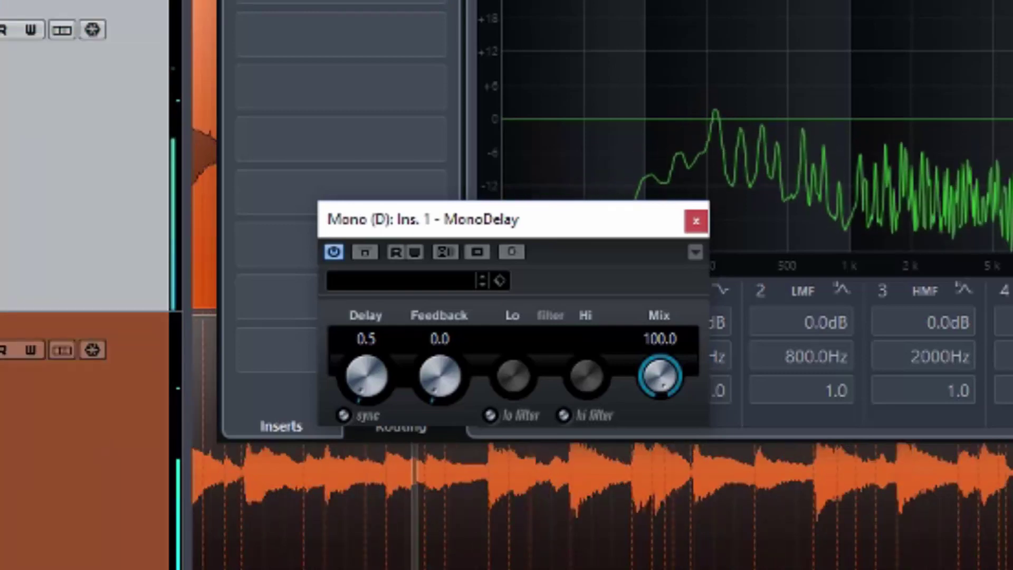
- Select the delayed guitar track and toggle MonoDelay's bypass to compare the sound with and without the 0.5 delay
{"action": "key", "text": "Down"}
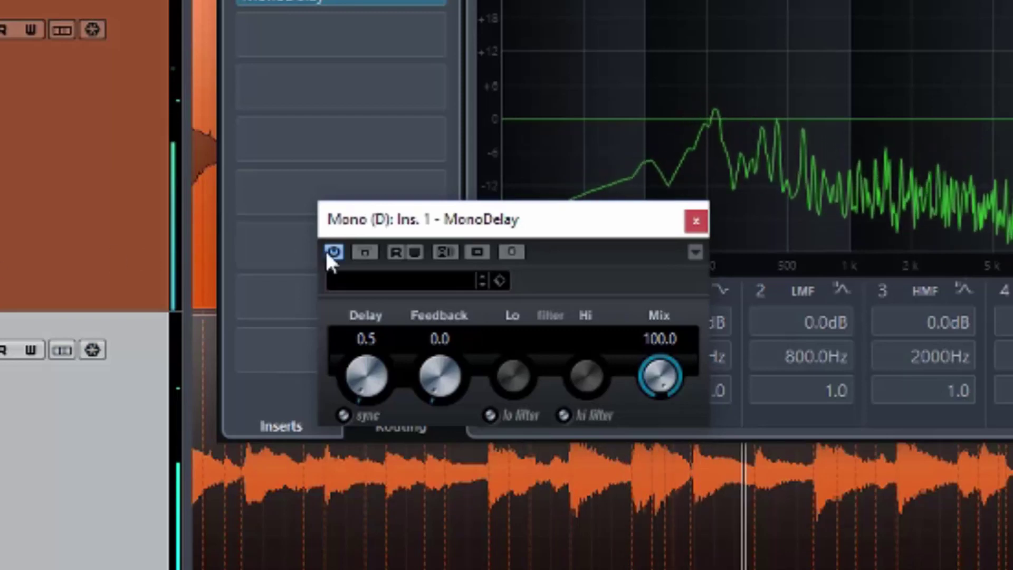
{"action": "left_click", "coordinate": [366, 251]}
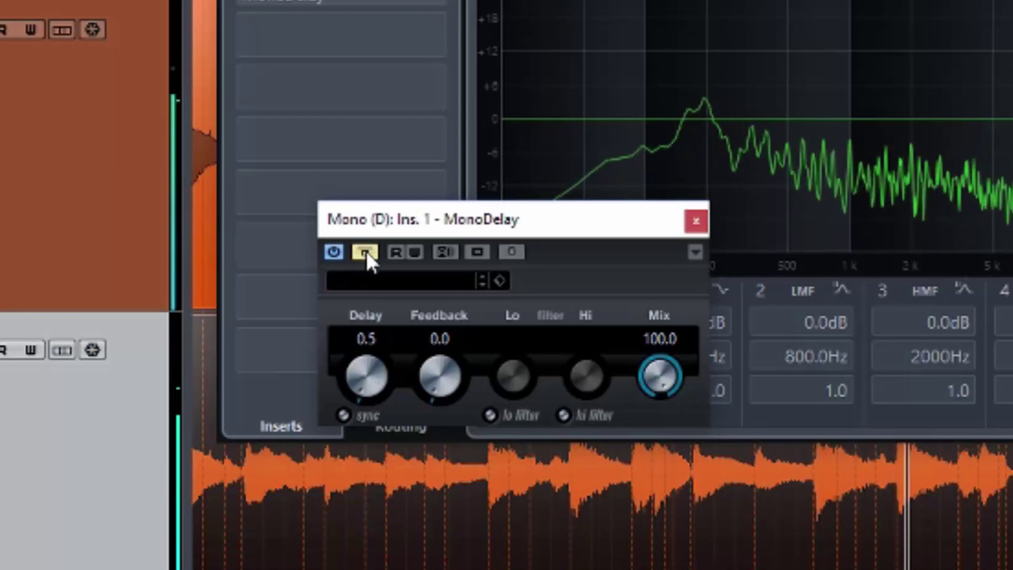
{"action": "left_click", "coordinate": [366, 251]}
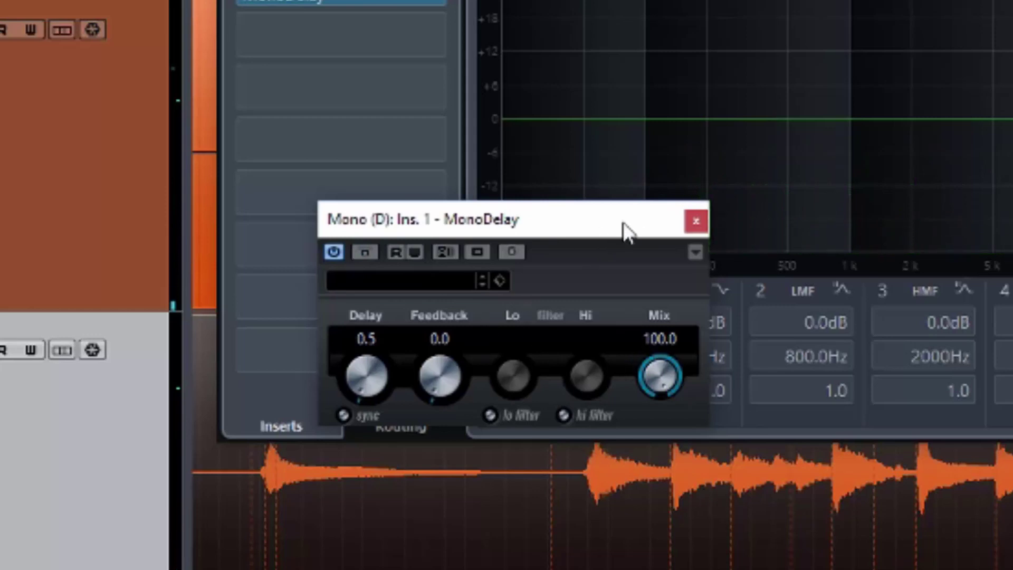
- Move the MonoDelay window clear of the channel settings, start playback and switch the main monitor output to mono
{"action": "left_click_drag", "start_coordinate": [590, 224], "coordinate": [184, 238]}
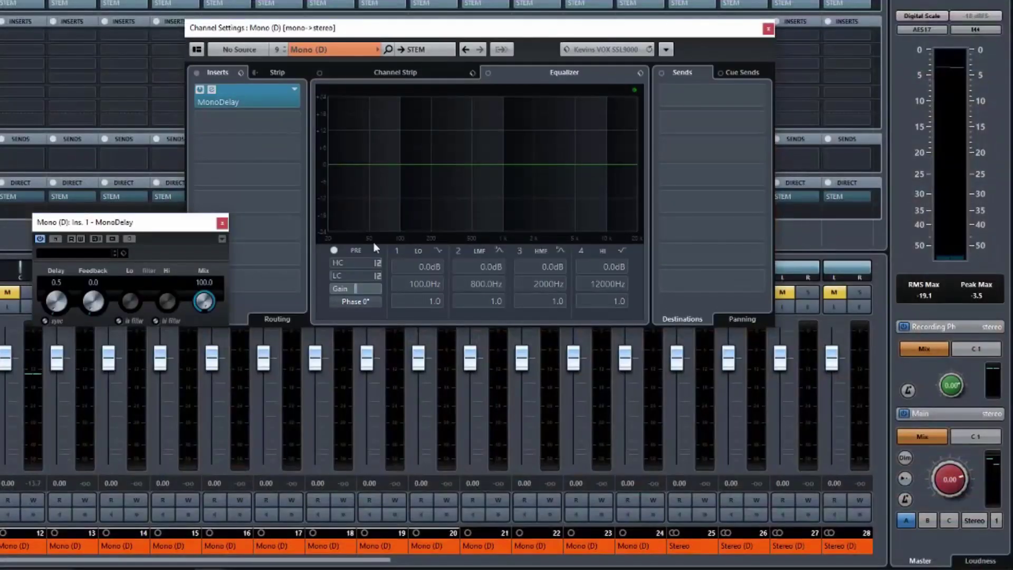
{"action": "key", "text": "space"}
{"action": "left_click", "coordinate": [972, 522]}
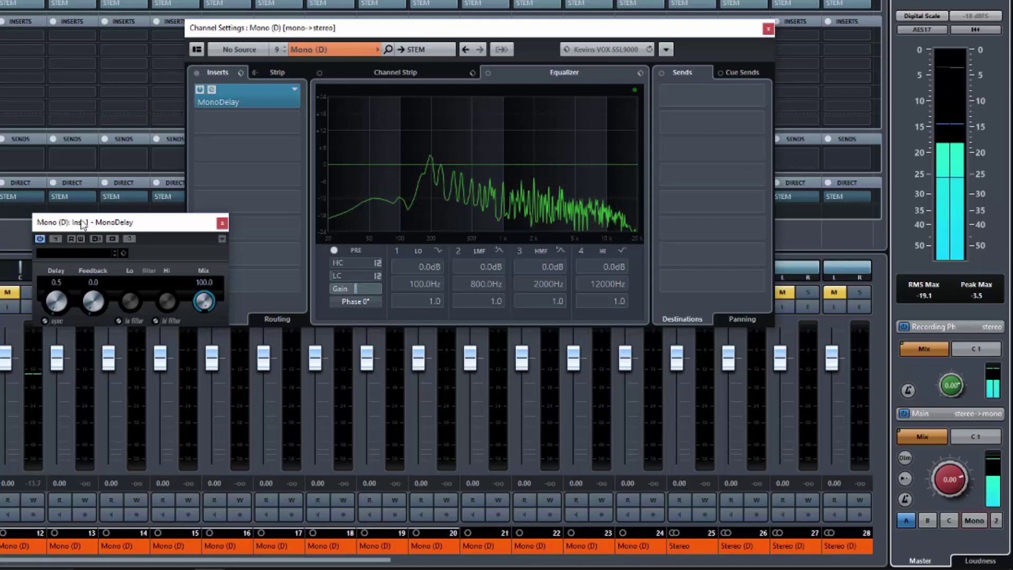
- Try MonoDelay's Delay at 0.1 and 0.2 while listening in mono, and stop playback
{"action": "mouse_move", "coordinate": [54, 298]}
{"action": "left_mouse_down"}
{"action": "mouse_move", "coordinate": [56, 310]}
{"action": "mouse_move", "coordinate": [49, 302]}
{"action": "left_mouse_up"}
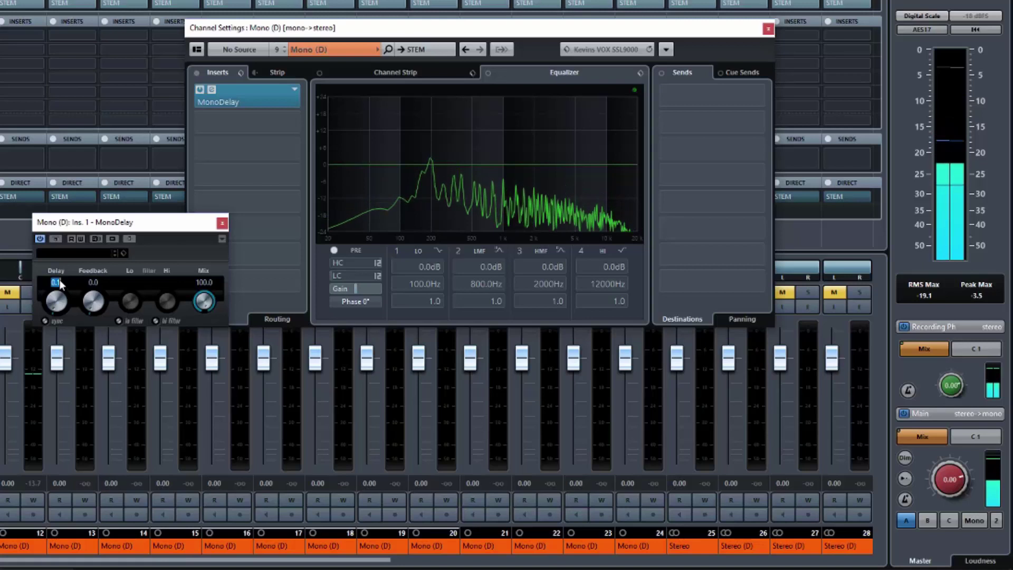
{"action": "type", "text": "0.2"}
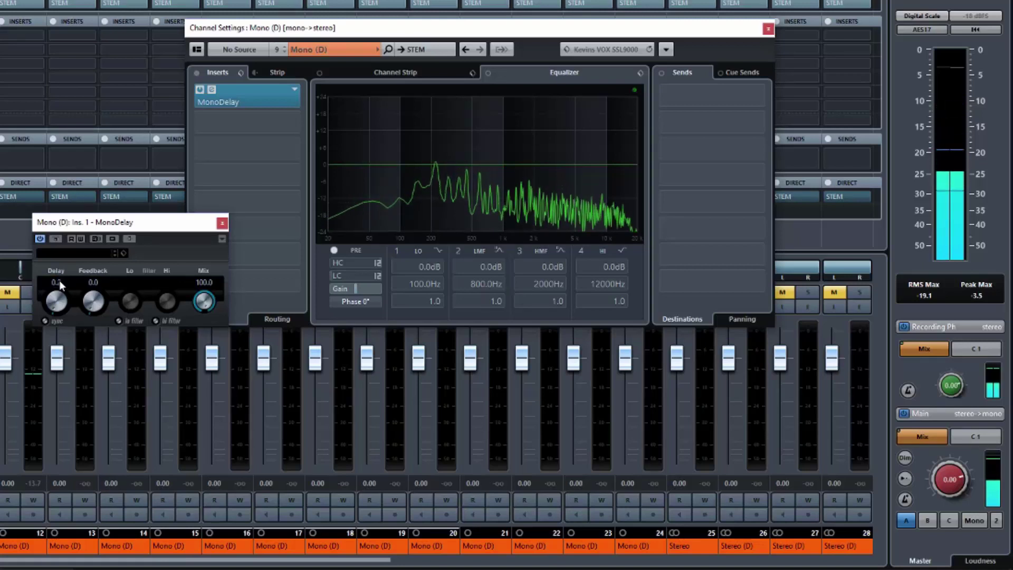
{"action": "key", "text": "Return"}
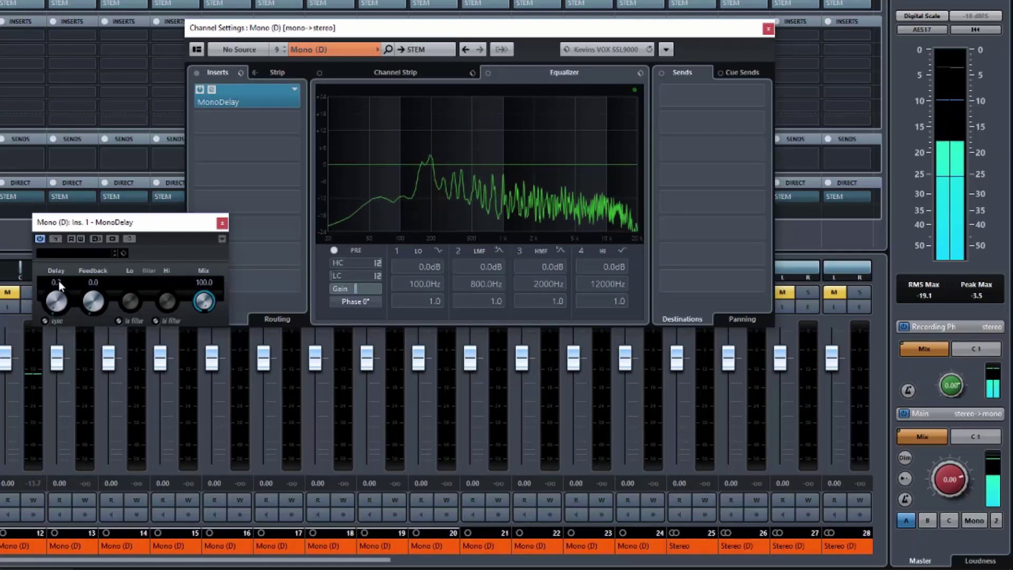
{"action": "key", "text": "space"}
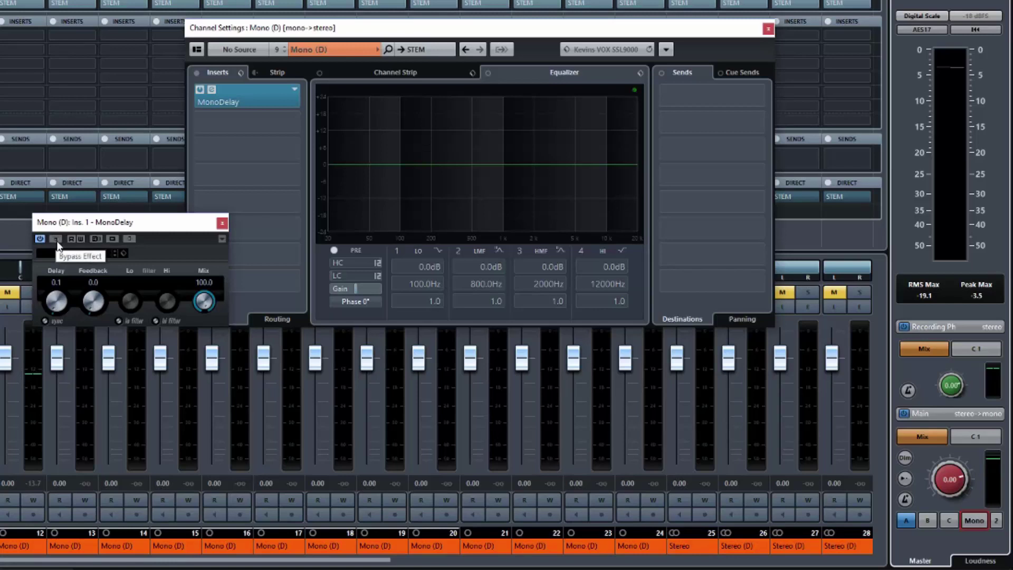
- Play the guitars in mono and toggle MonoDelay's bypass to compare the sound with and without the 0.1 delay
{"action": "key", "text": "space"}
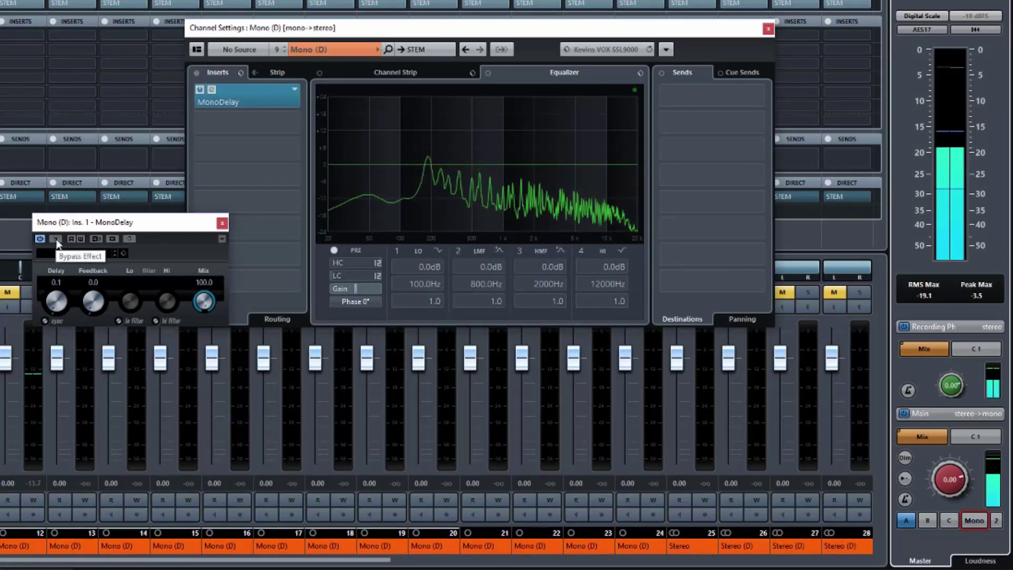
{"action": "left_click", "coordinate": [56, 240]}
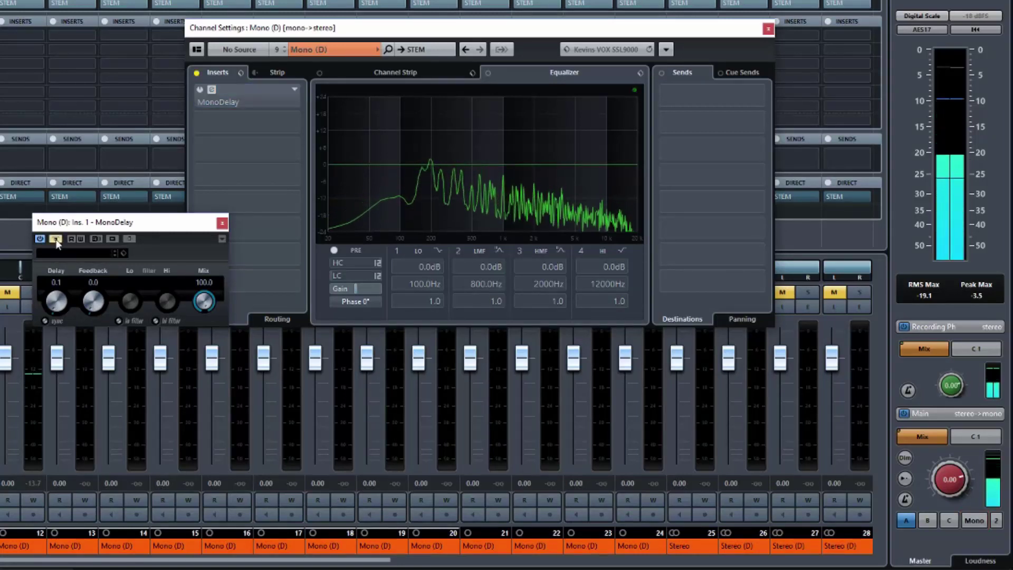
{"action": "left_click", "coordinate": [56, 239]}
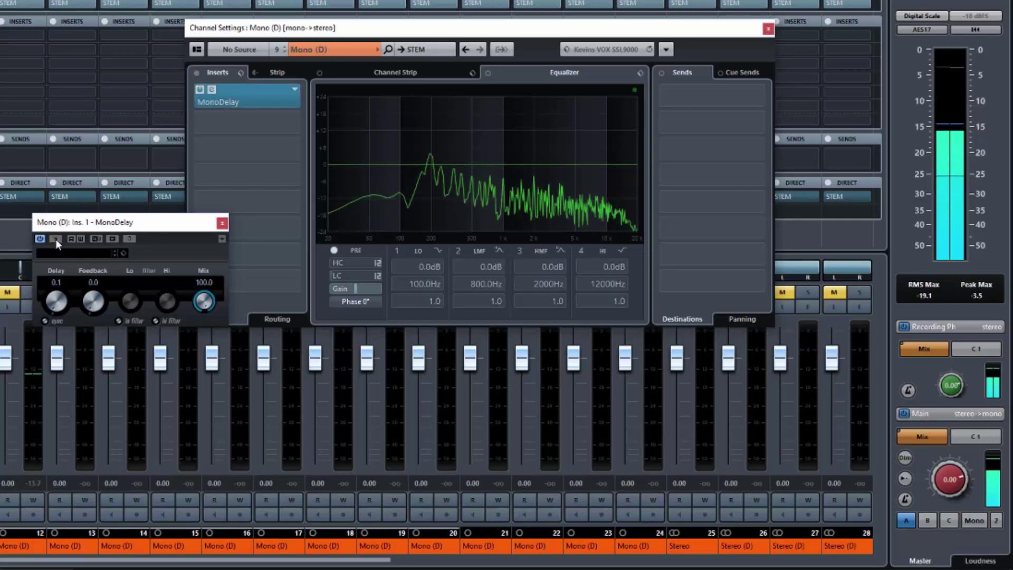
- Switch the main monitor output back to stereo and toggle MonoDelay's bypass to compare the stereo width
{"action": "left_click", "coordinate": [977, 520]}
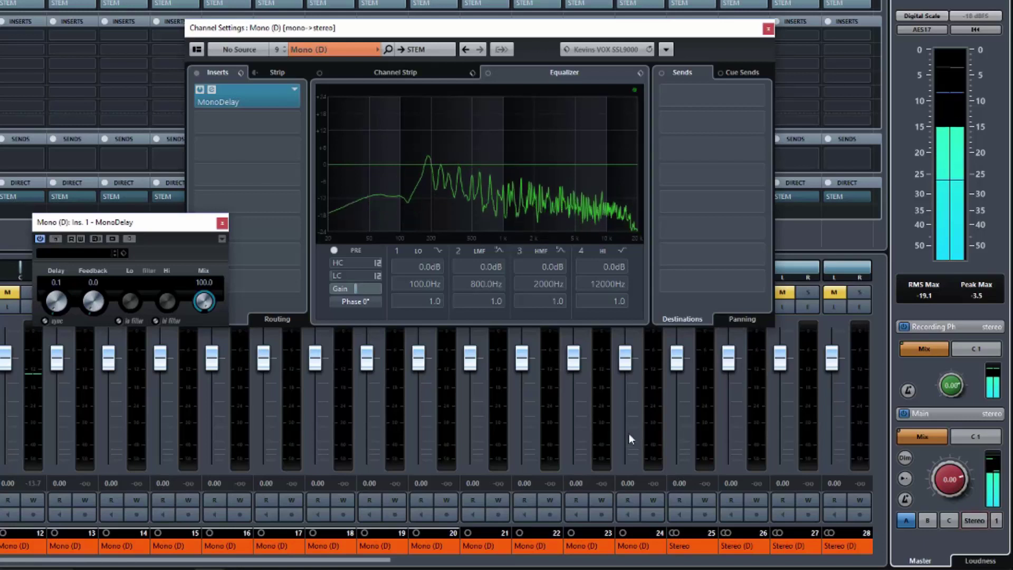
{"action": "left_click", "coordinate": [56, 239]}
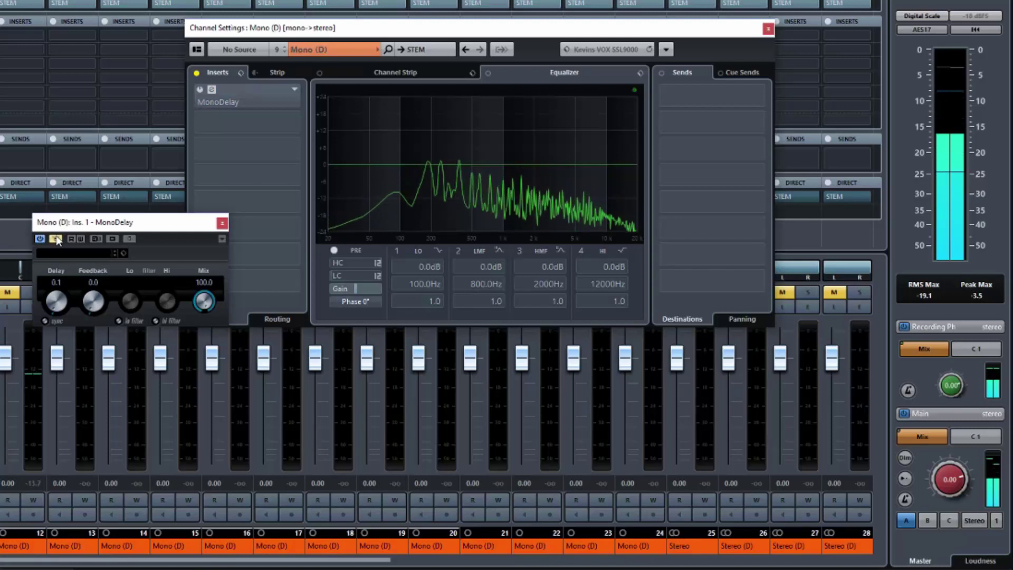
{"action": "left_click", "coordinate": [56, 237]}
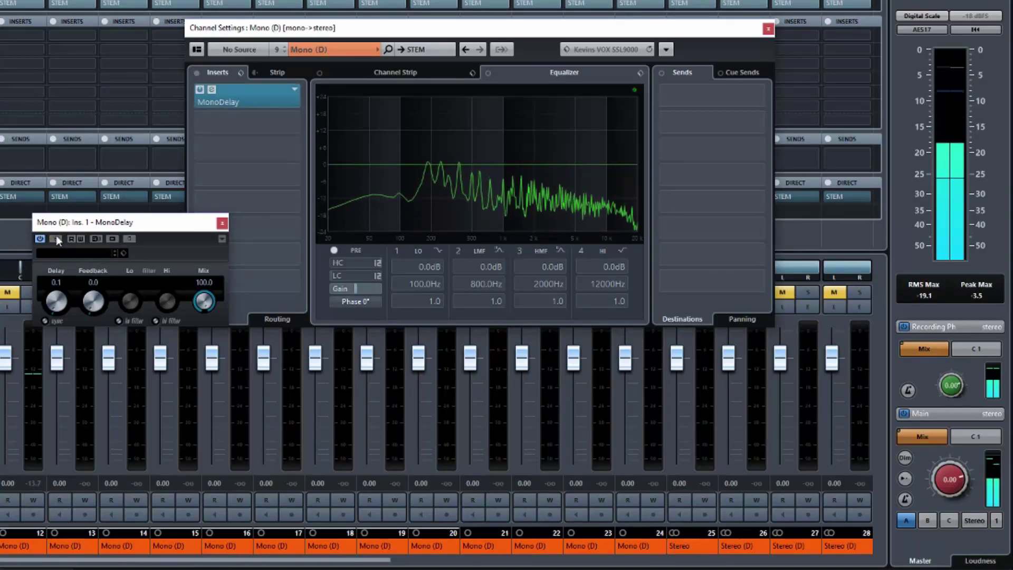
- Set MonoDelay's Delay to 0.2 during stereo playback
{"action": "left_click", "coordinate": [55, 283]}
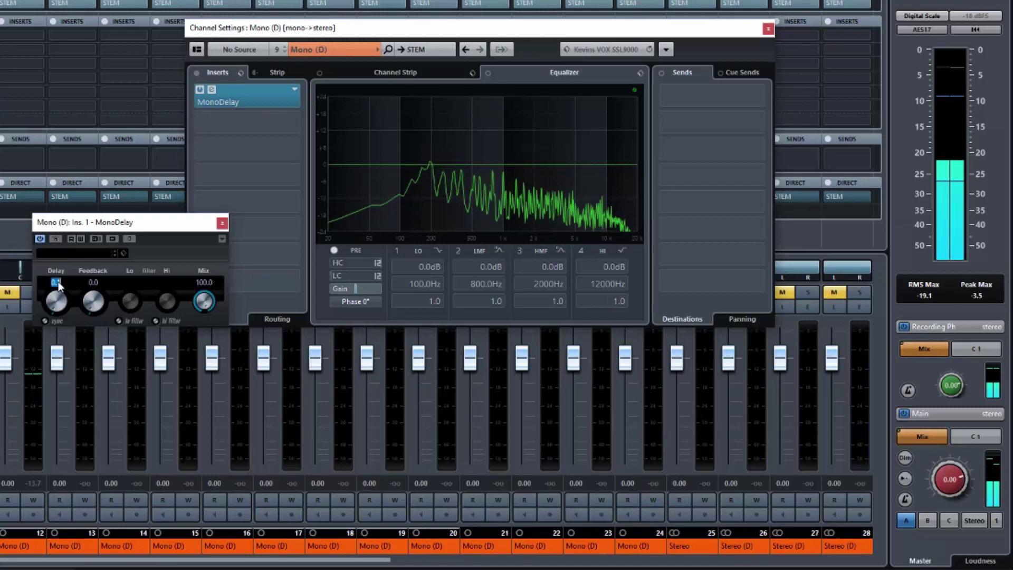
{"action": "type", "text": "0.2"}
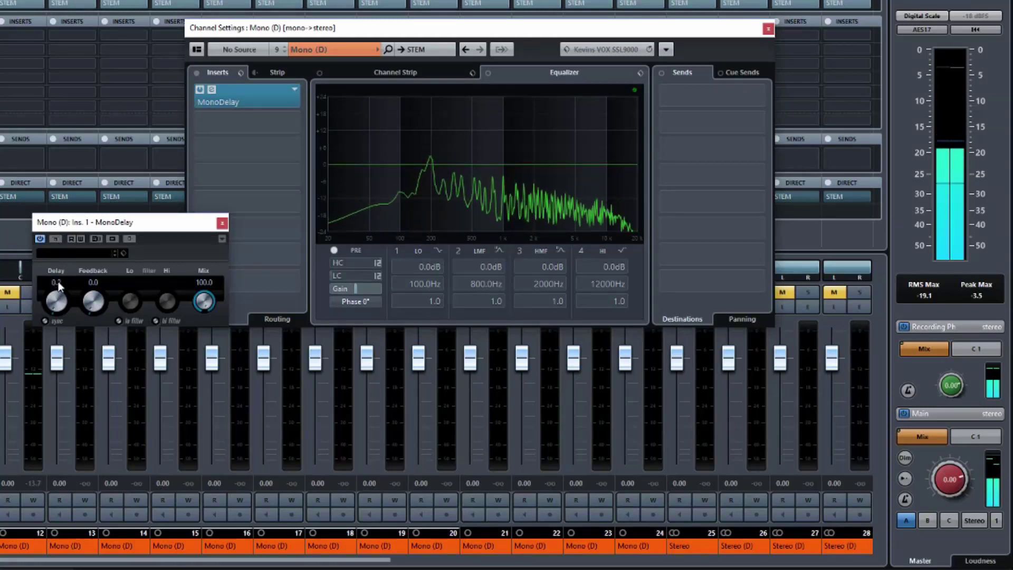